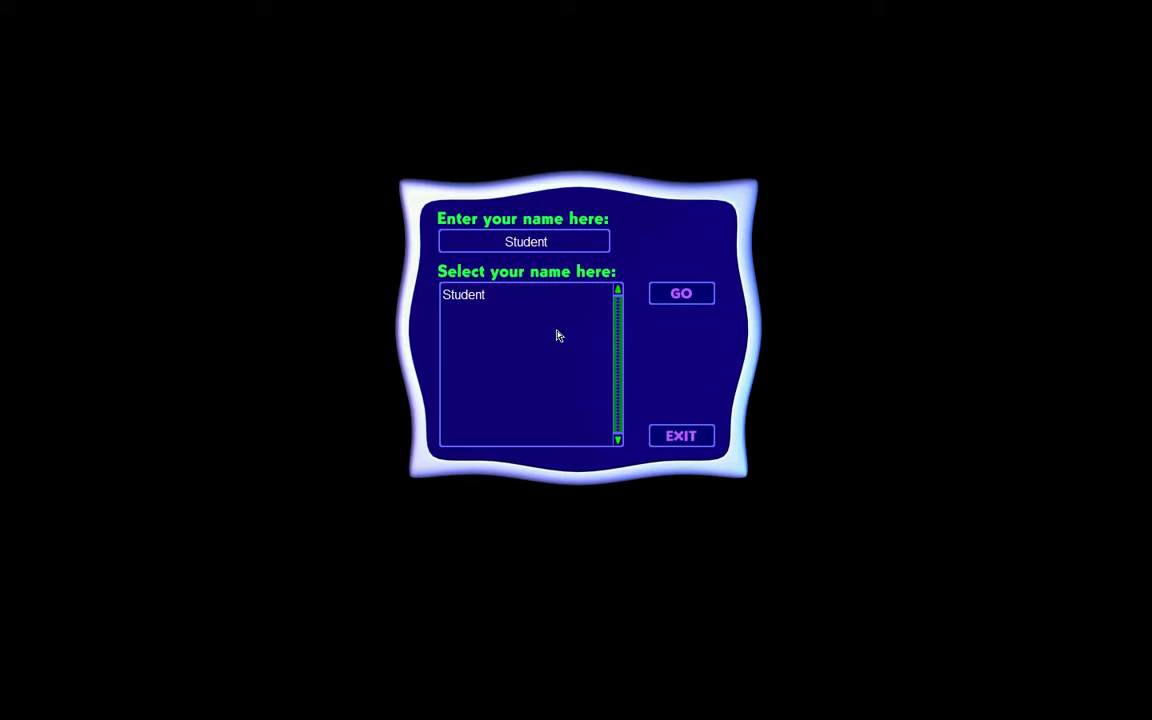
Sign in to Kid Pix as Student.
click(478, 294)
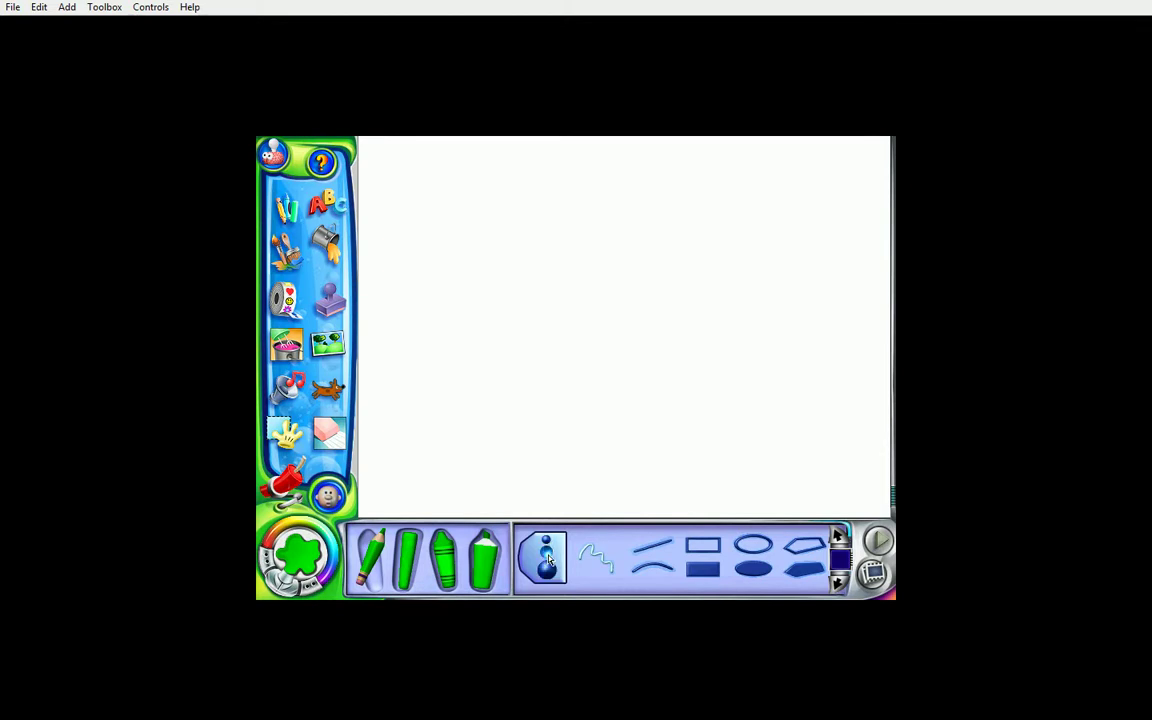
Draw black straight-line dividers, two vertical and one horizontal, across the canvas.
click(648, 551)
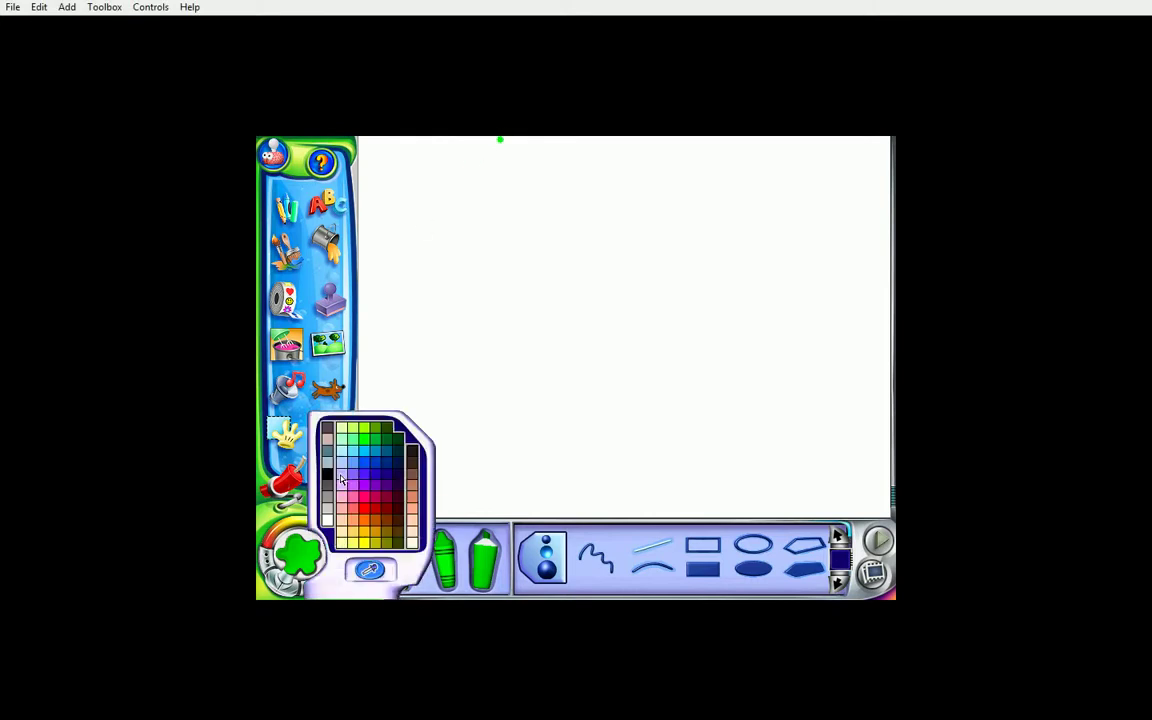
click(328, 474)
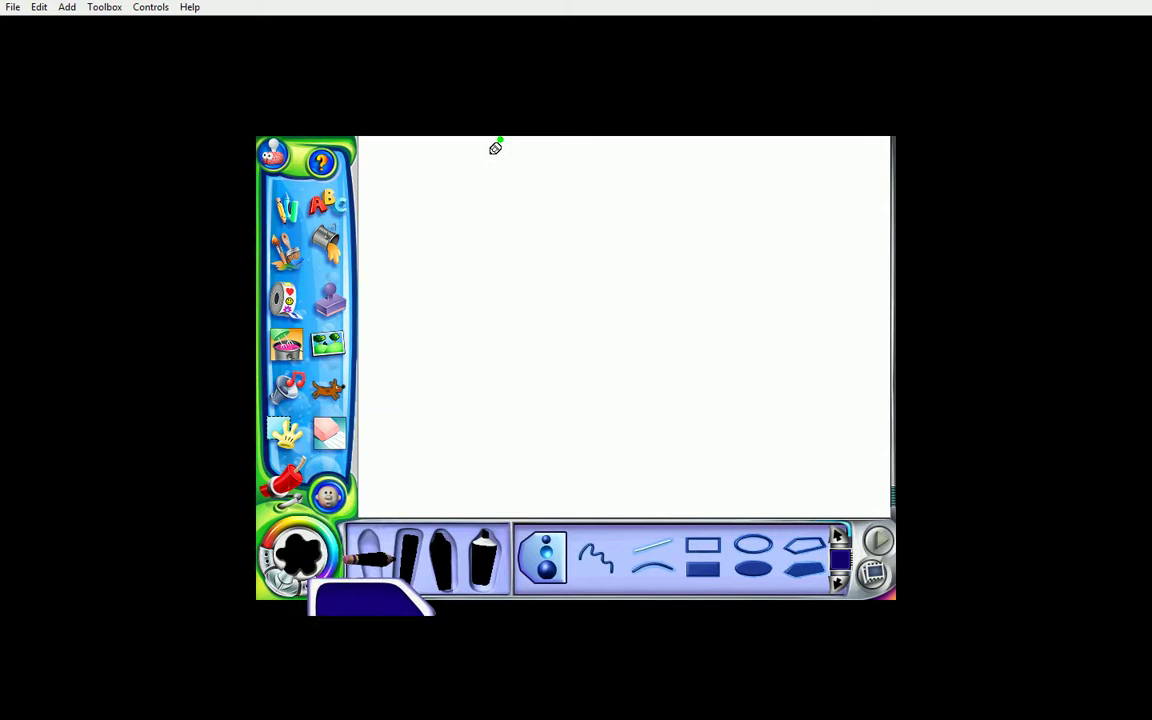
mouse_move(498, 141)
mouse_down()
mouse_move(499, 515)
mouse_move(506, 501)
mouse_up()
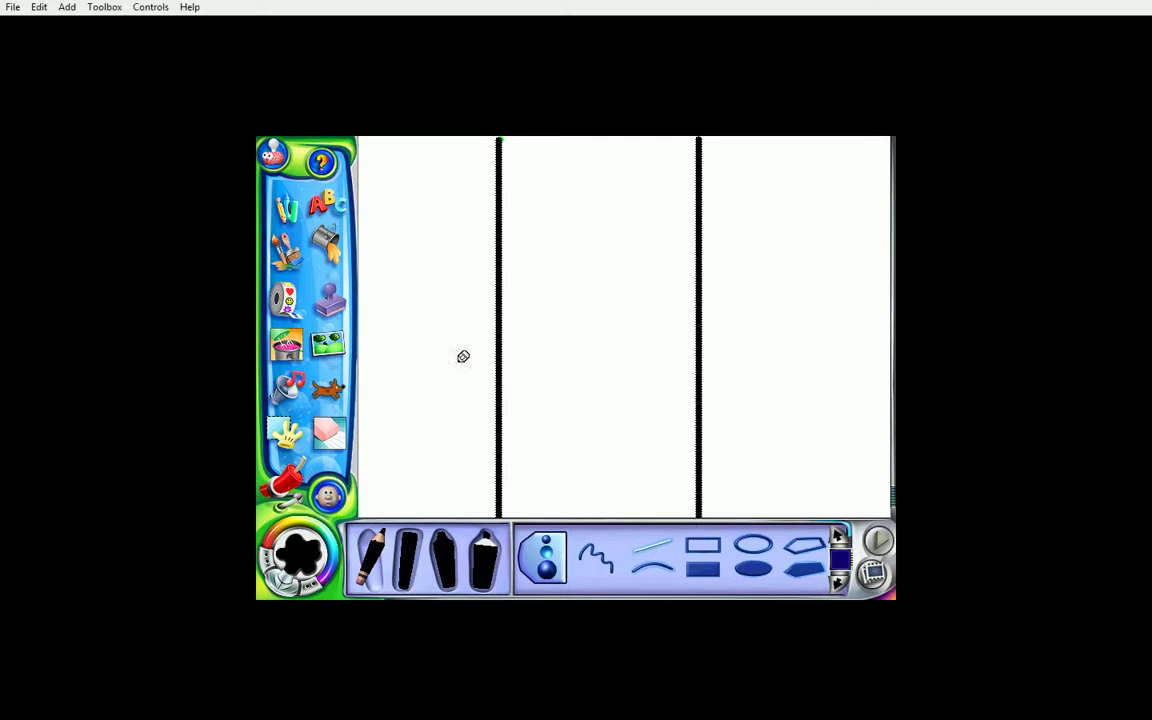
drag(358, 341, 583, 344)
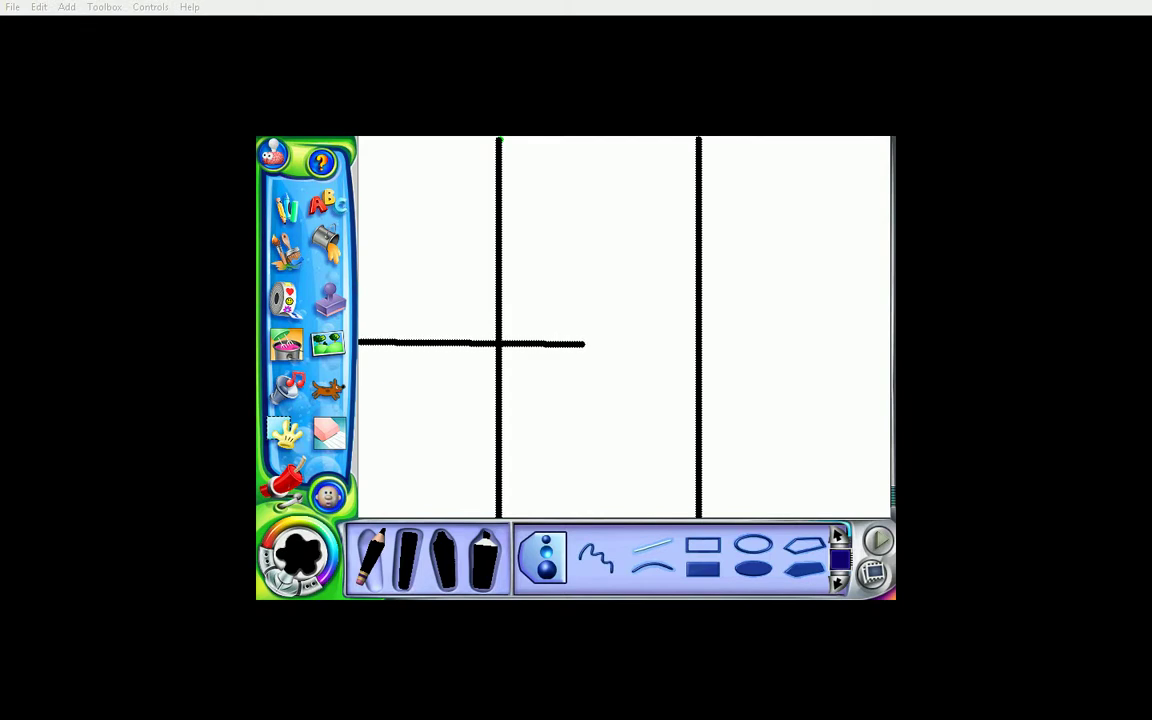
mouse_move(583, 344)
mouse_down()
mouse_move(602, 386)
mouse_move(643, 339)
mouse_move(890, 342)
mouse_up()
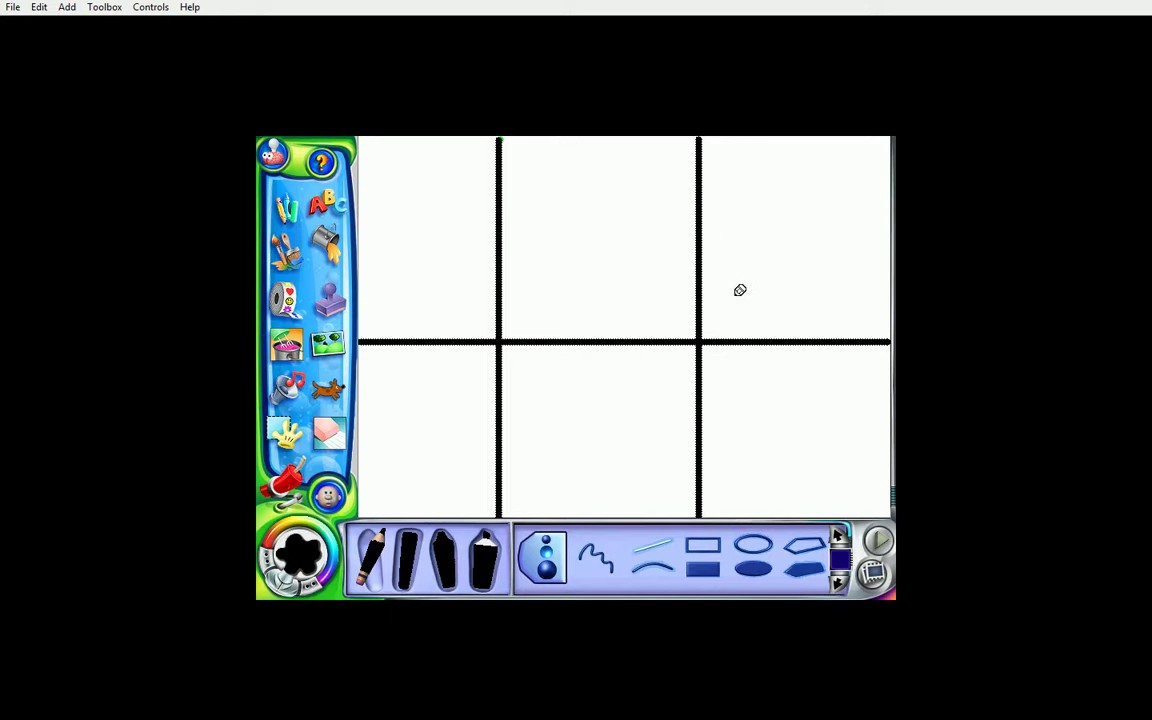
Draw hollow outline circles in the top-left, top-middle and top-right boxes.
click(752, 543)
drag(379, 202, 483, 311)
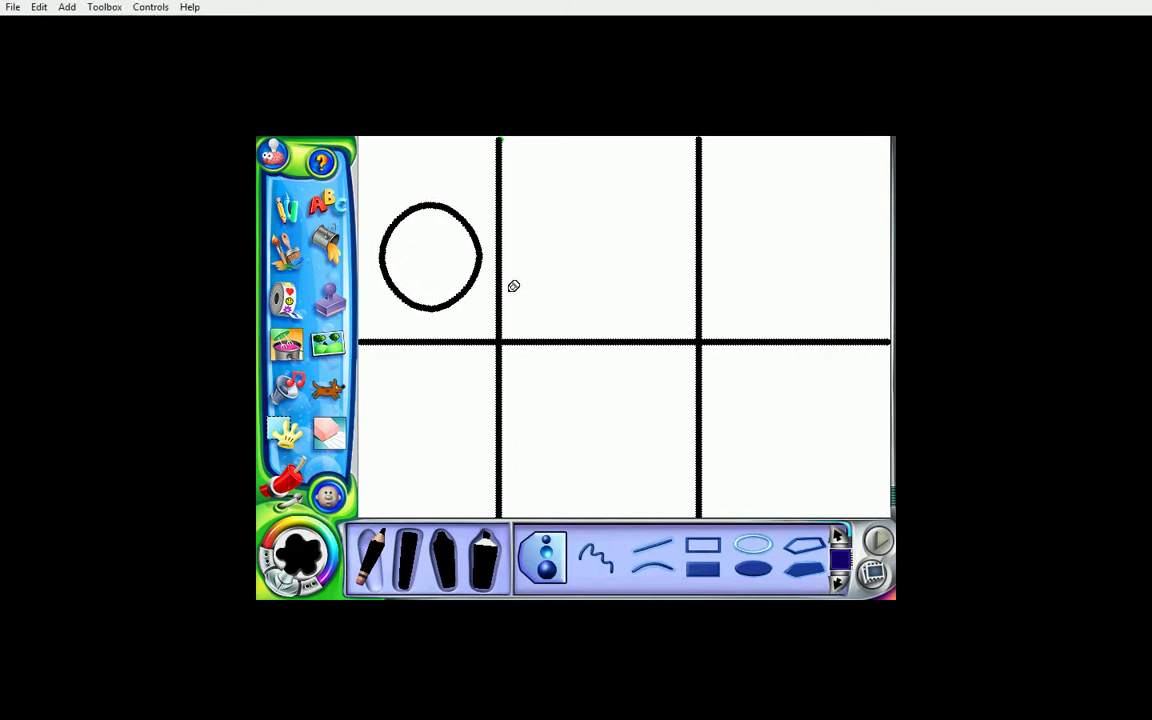
mouse_move(516, 206)
mouse_down()
mouse_move(653, 316)
mouse_move(628, 315)
mouse_up()
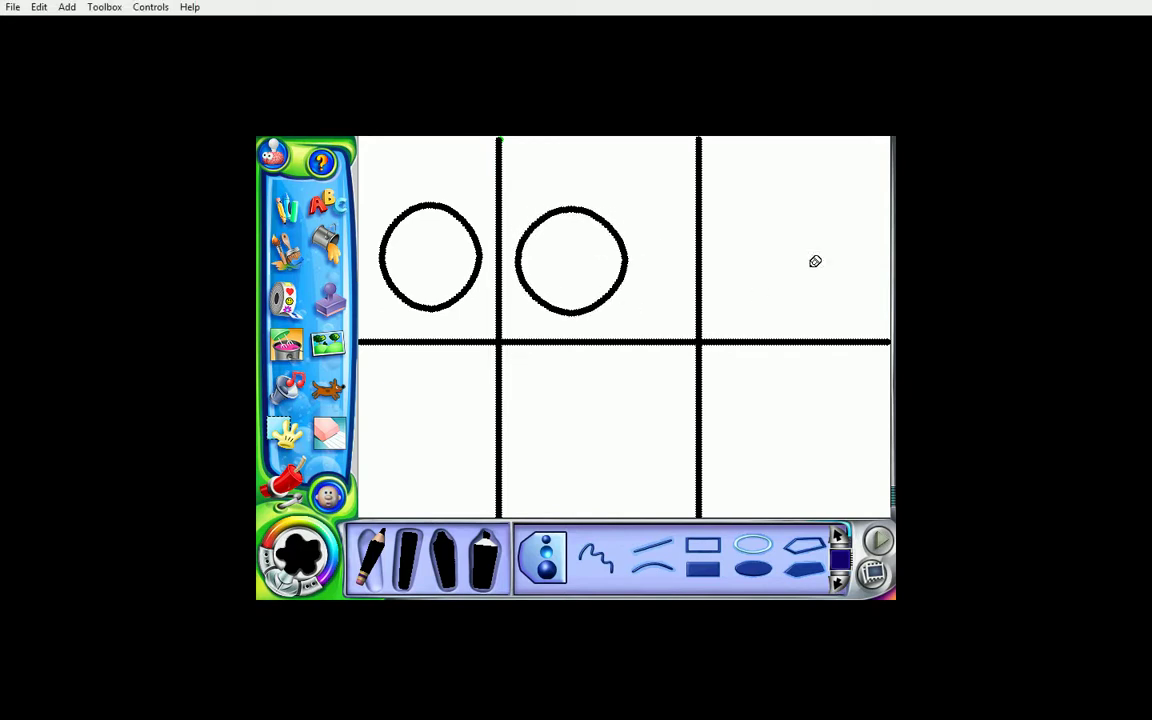
mouse_move(733, 214)
mouse_down()
mouse_move(814, 265)
mouse_move(853, 323)
mouse_up()
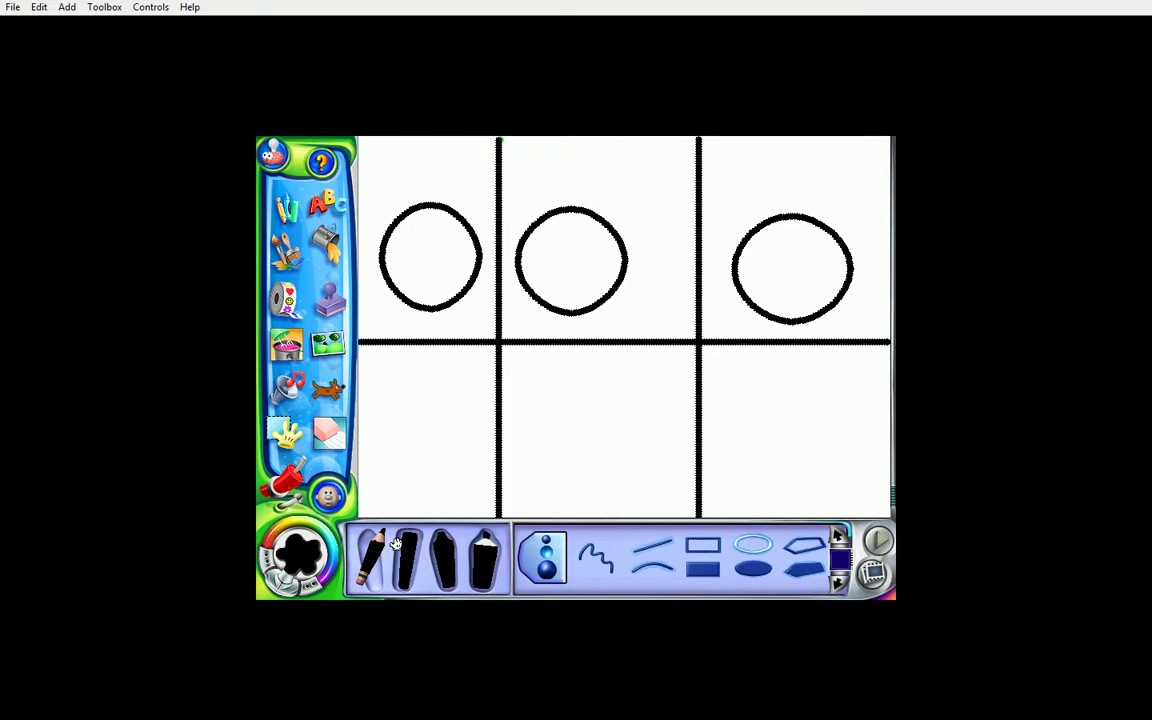
Fill the first circle solid red with the Paint Bucket.
click(328, 240)
click(304, 566)
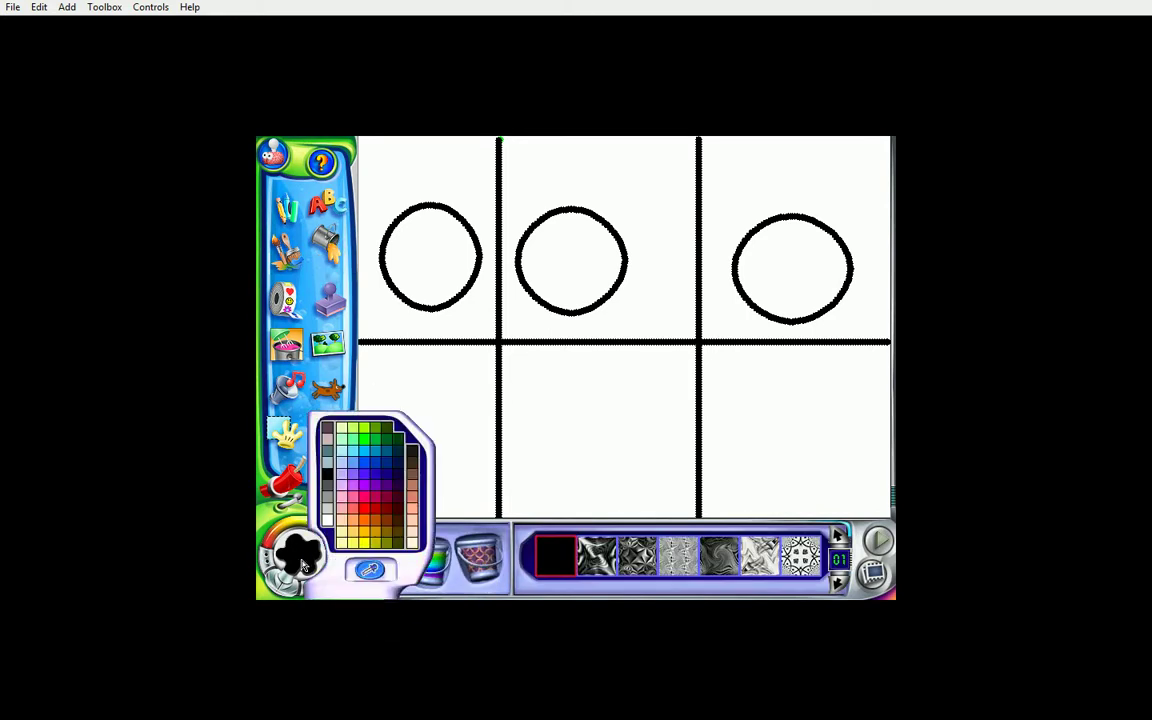
click(356, 512)
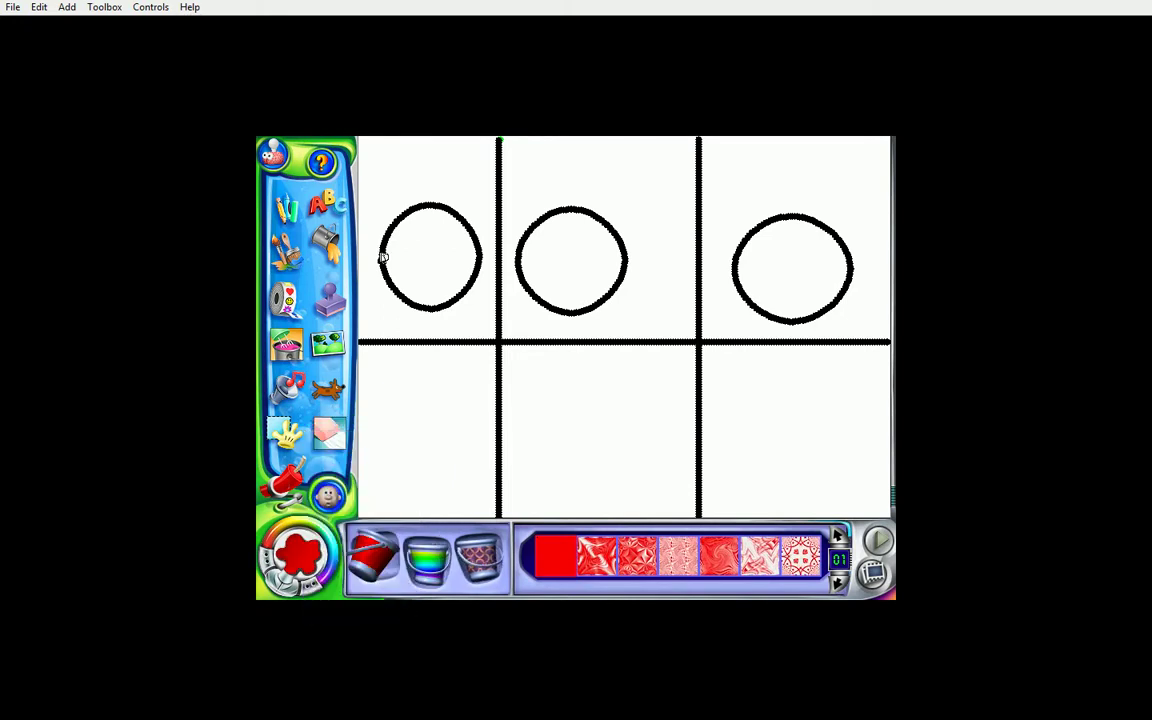
click(425, 246)
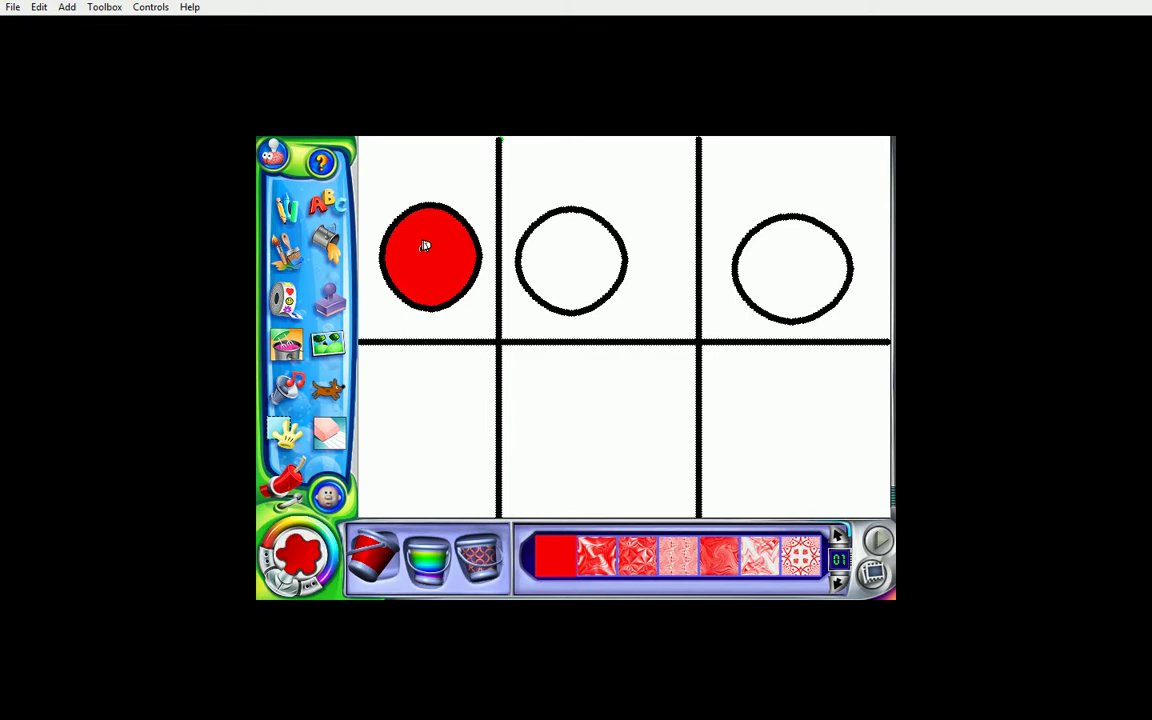
Fill the middle circle with a red swirl pattern and the third with a red crystal pattern.
click(839, 585)
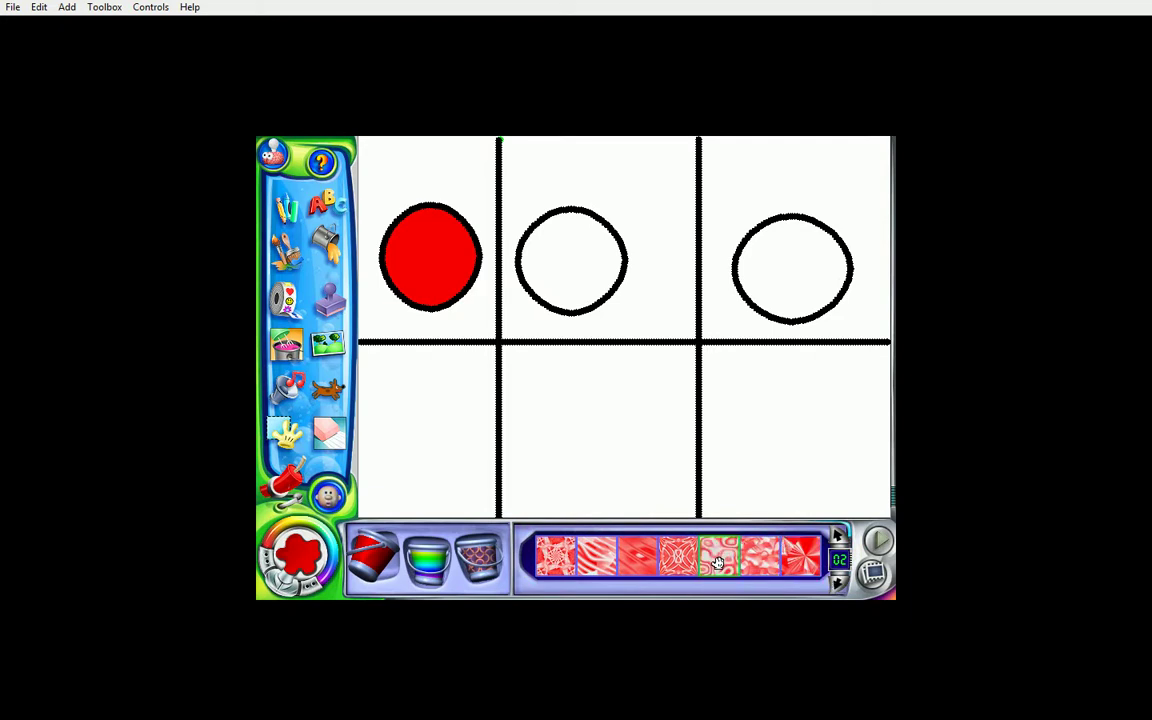
click(572, 245)
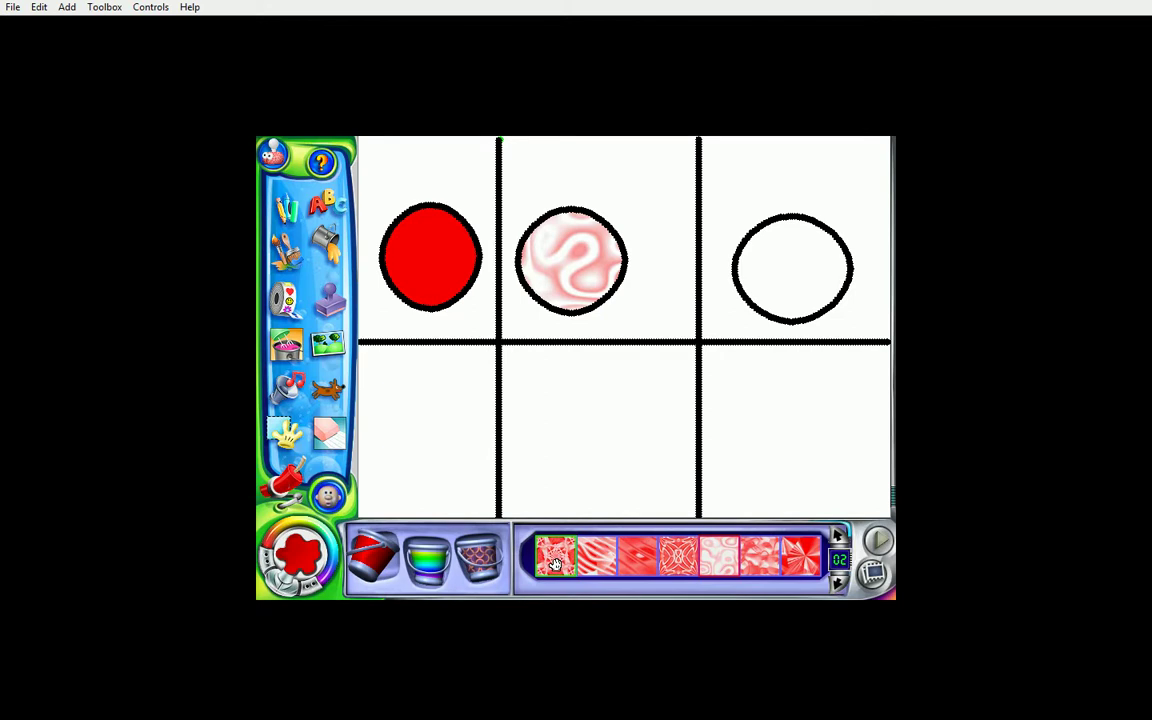
click(794, 252)
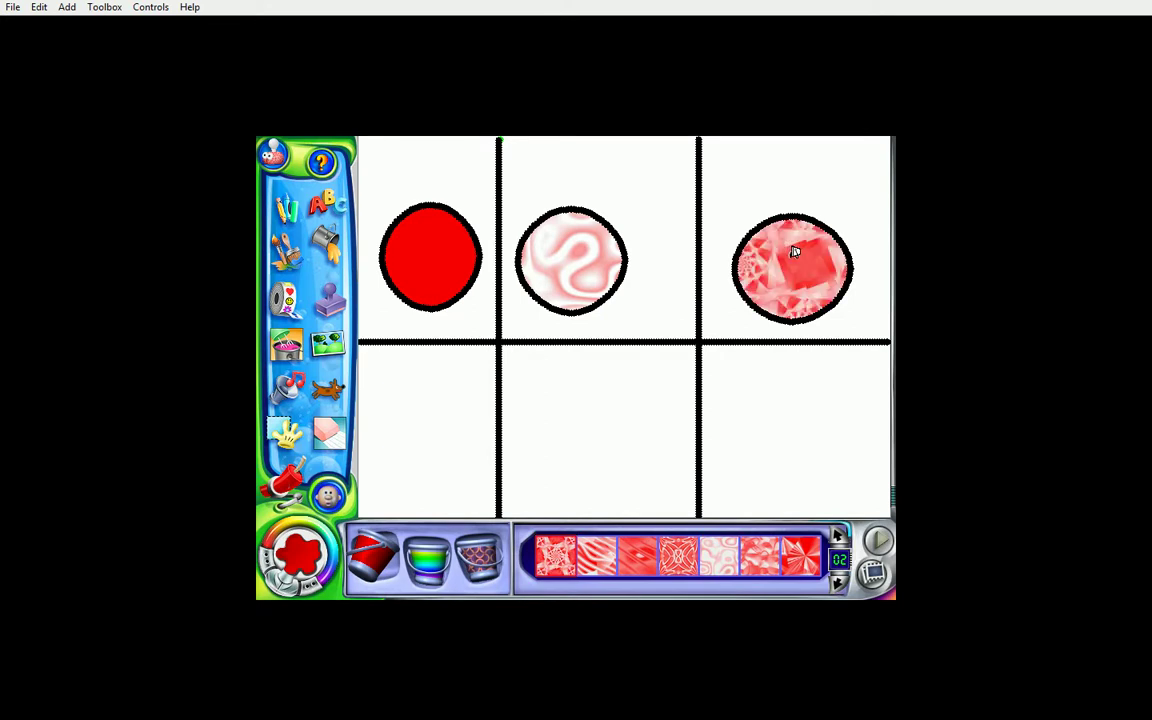
Draw a black vertical line through the middle of each of the three red circles.
click(284, 208)
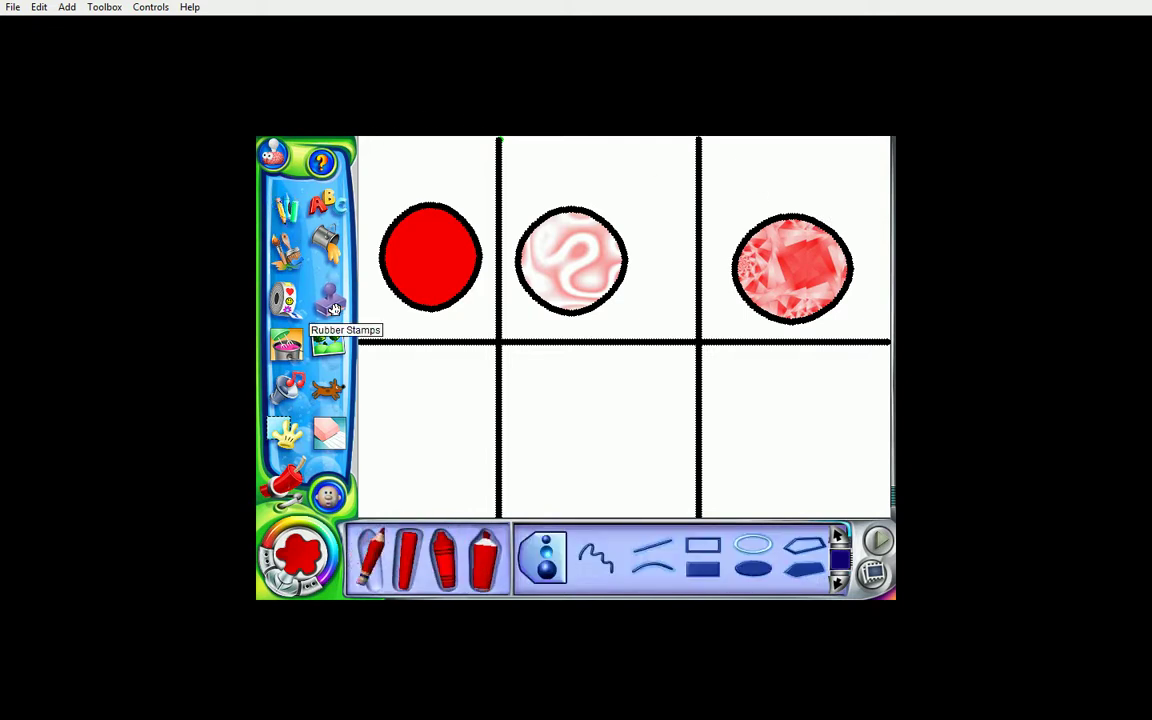
click(645, 549)
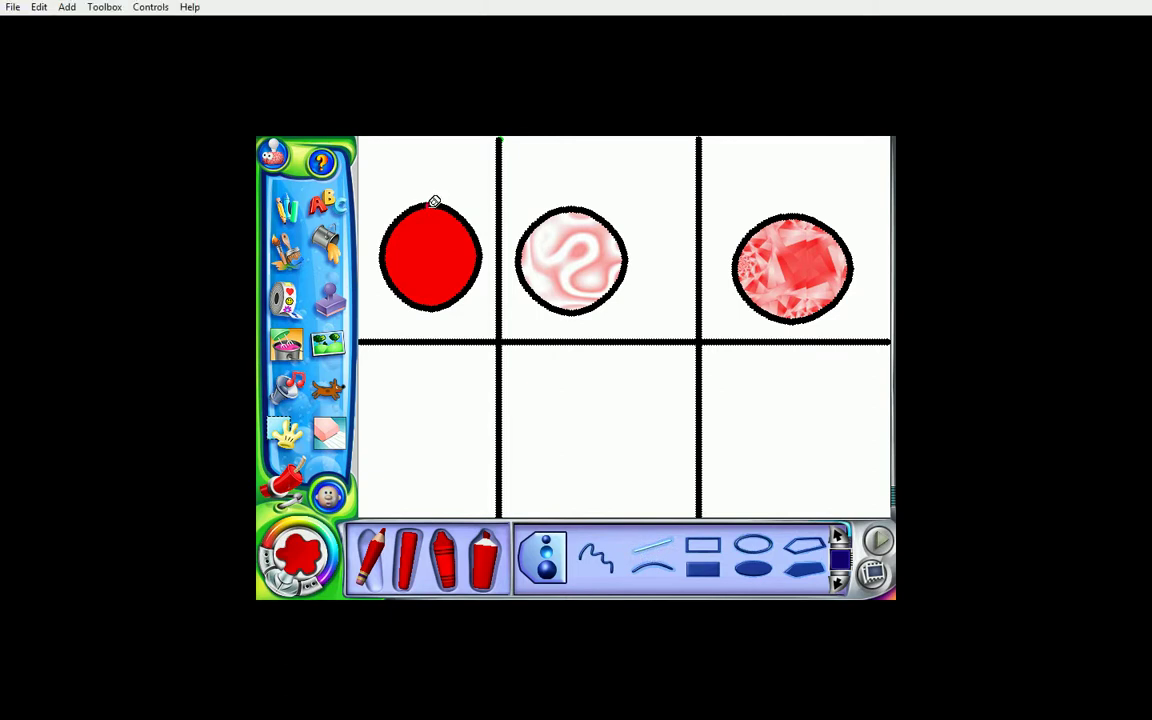
click(296, 553)
click(333, 481)
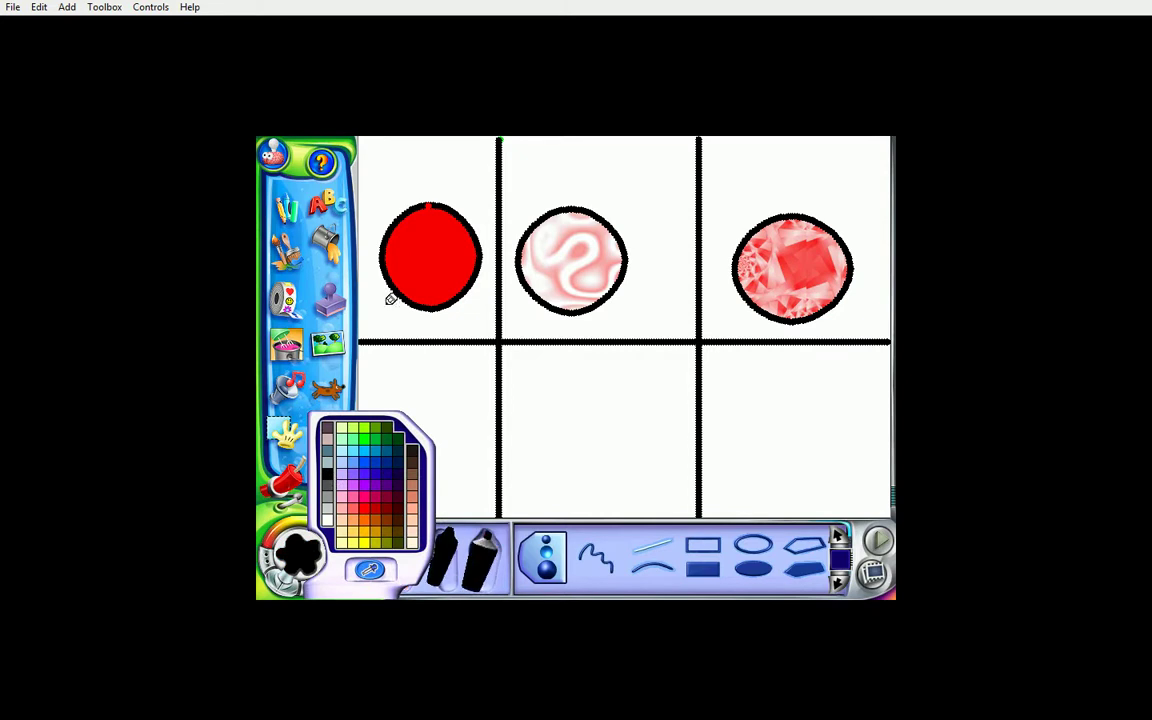
drag(429, 204, 429, 305)
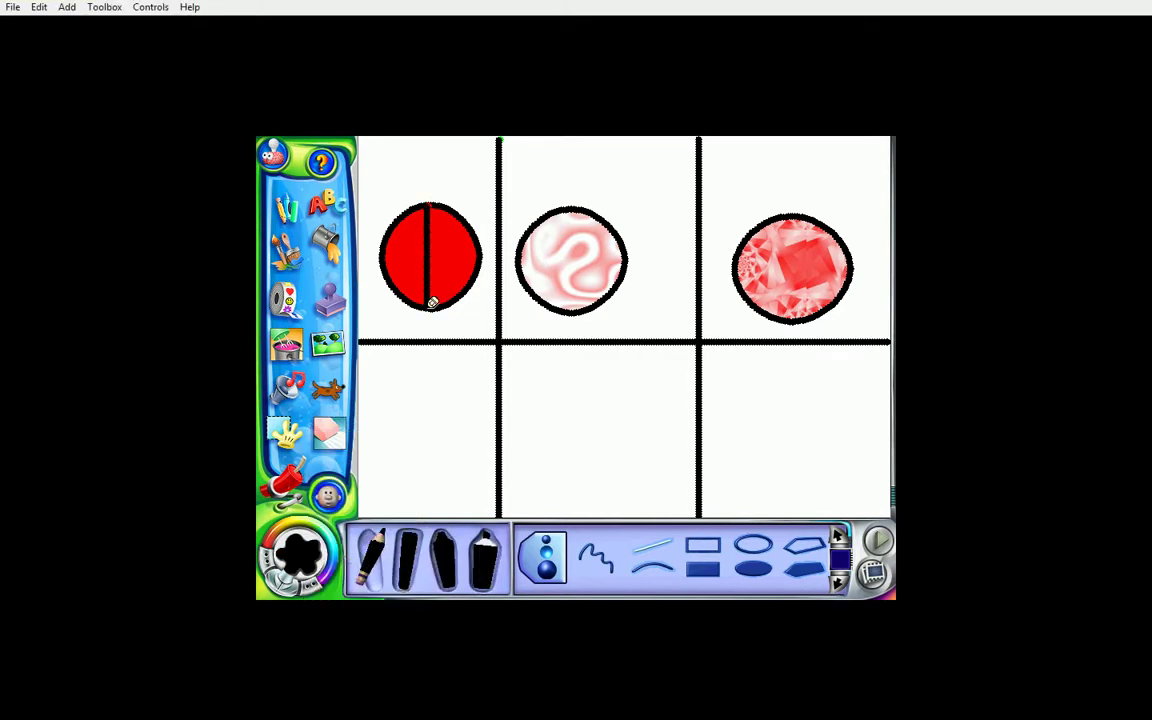
drag(570, 208, 572, 311)
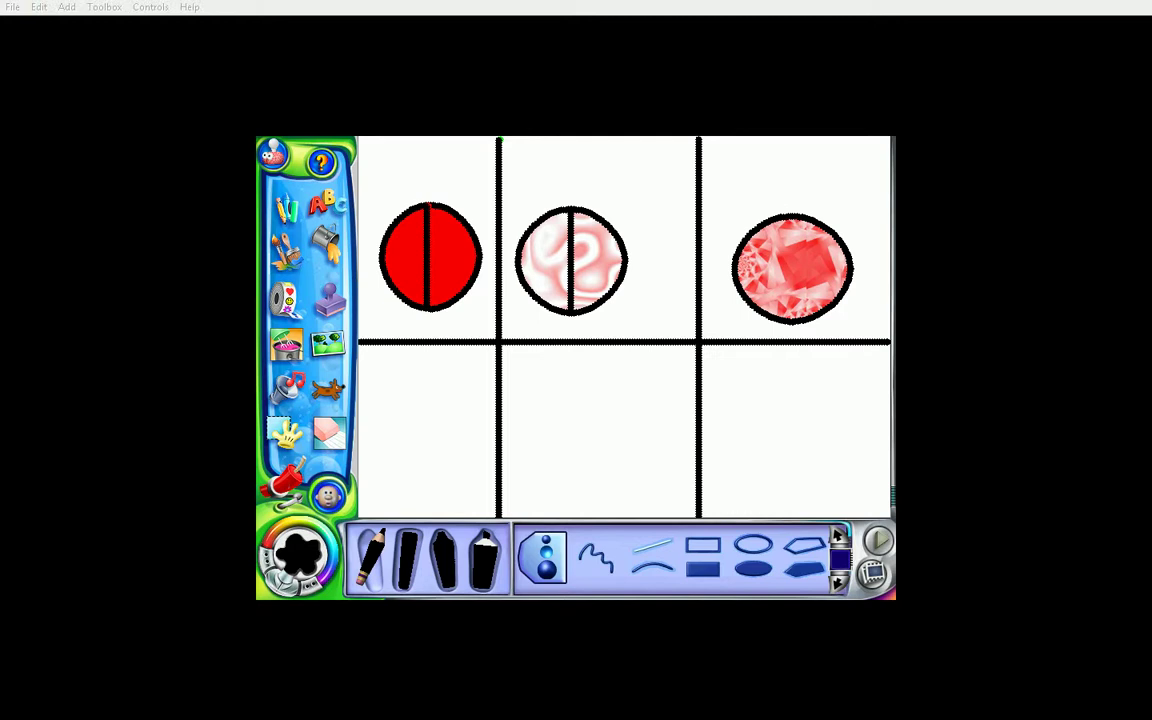
drag(793, 216, 794, 322)
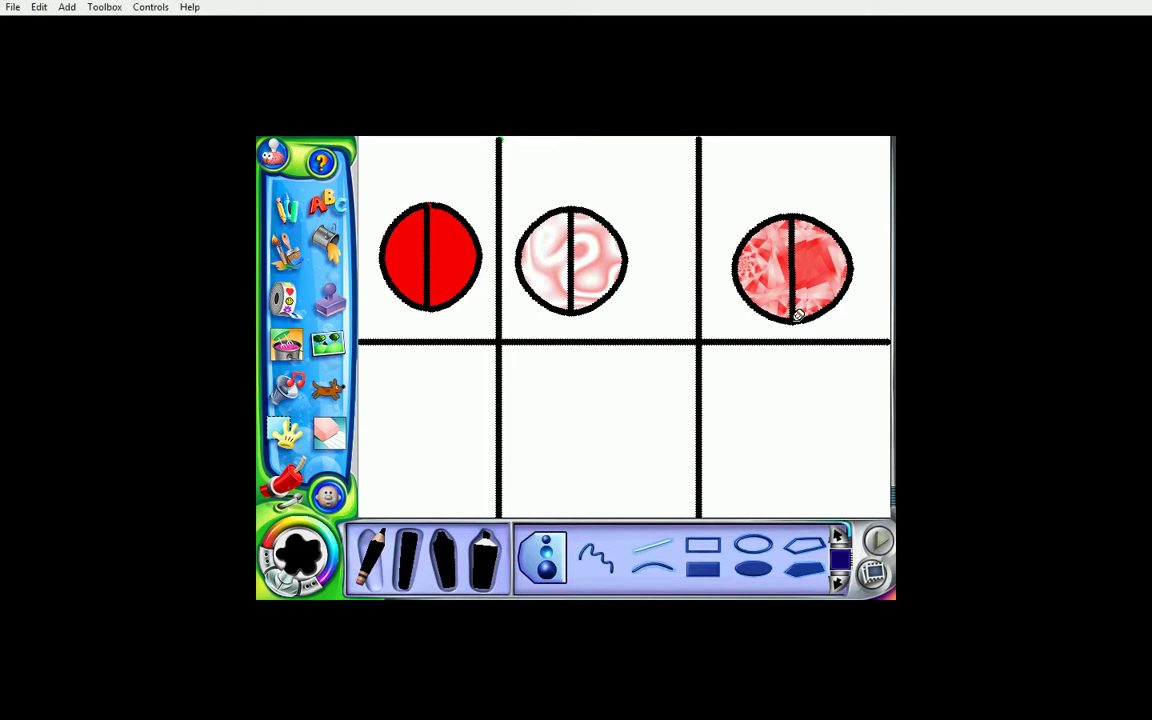
click(548, 565)
Use the largest marker to put seven spots on both halves of the solid red ladybug.
click(548, 572)
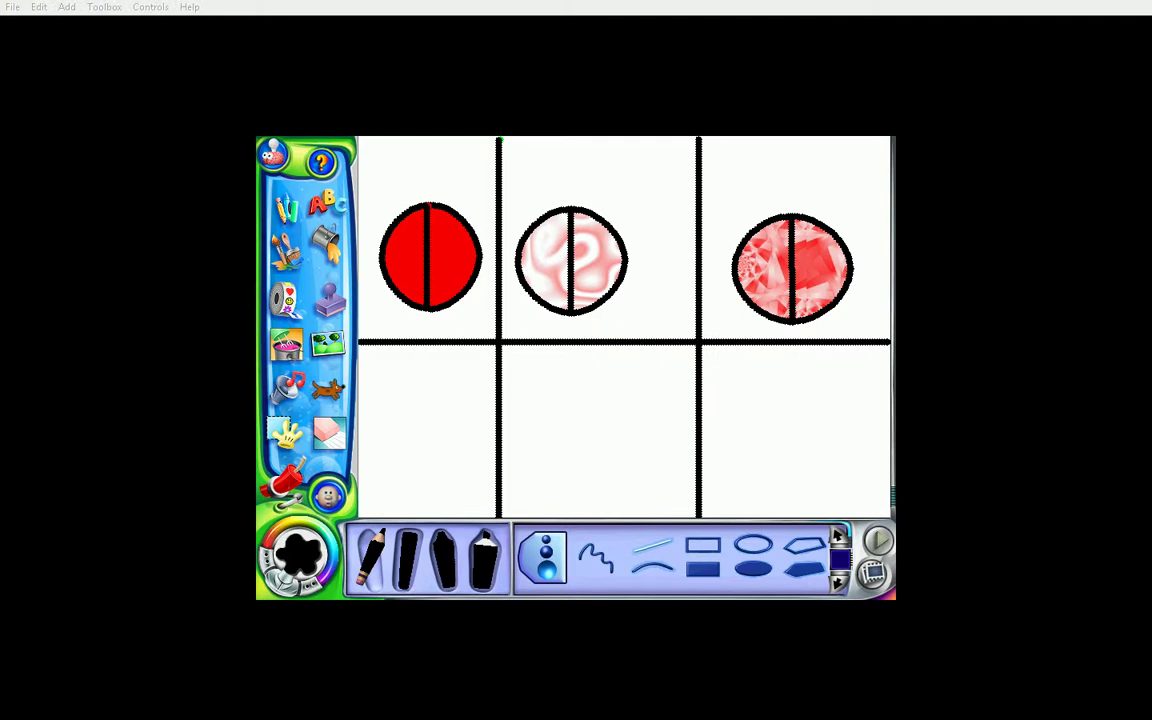
click(408, 220)
click(417, 236)
click(414, 252)
click(410, 280)
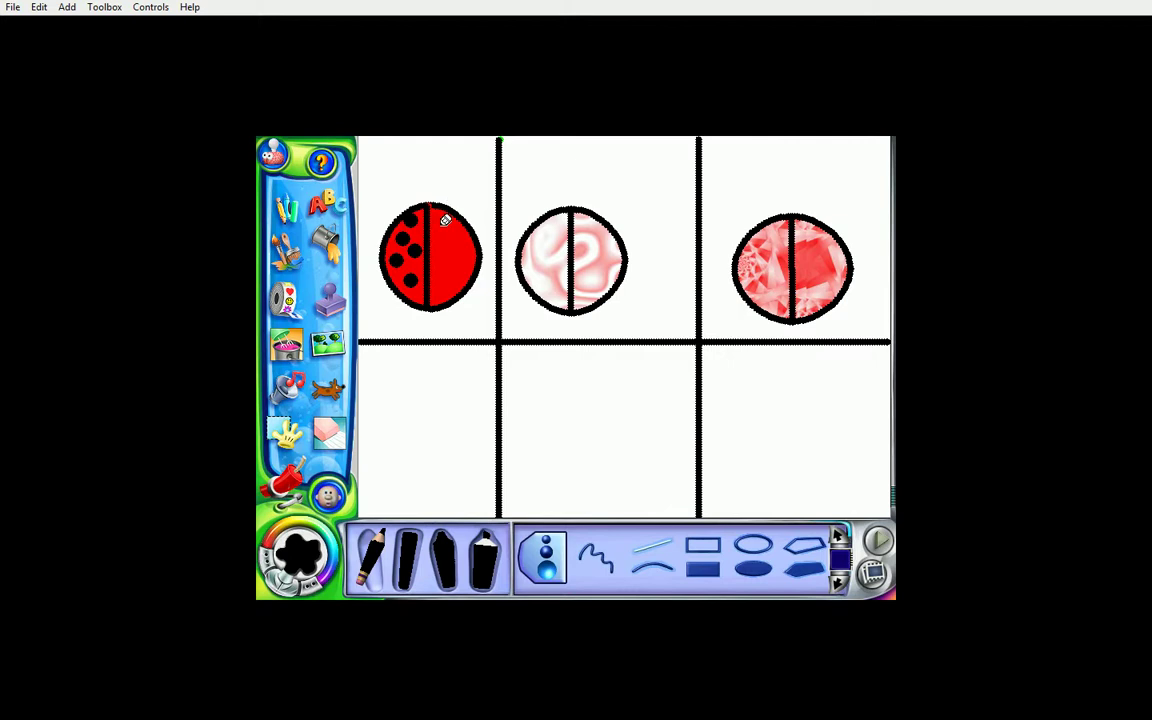
click(441, 220)
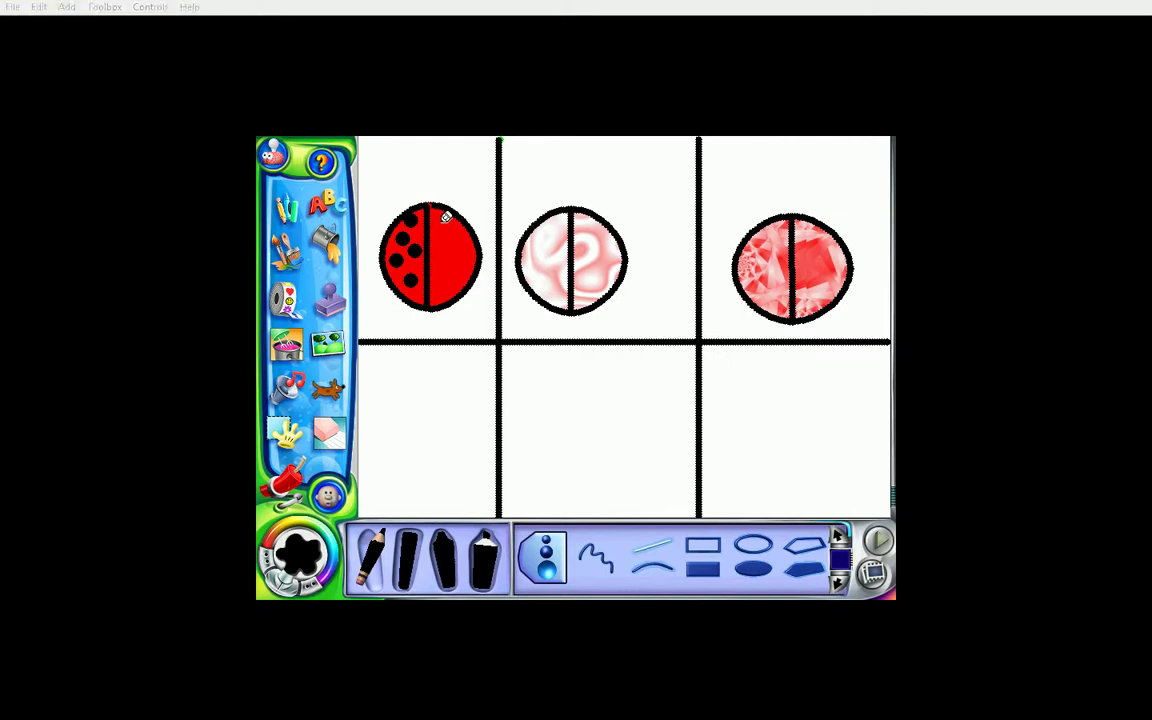
click(456, 243)
click(450, 271)
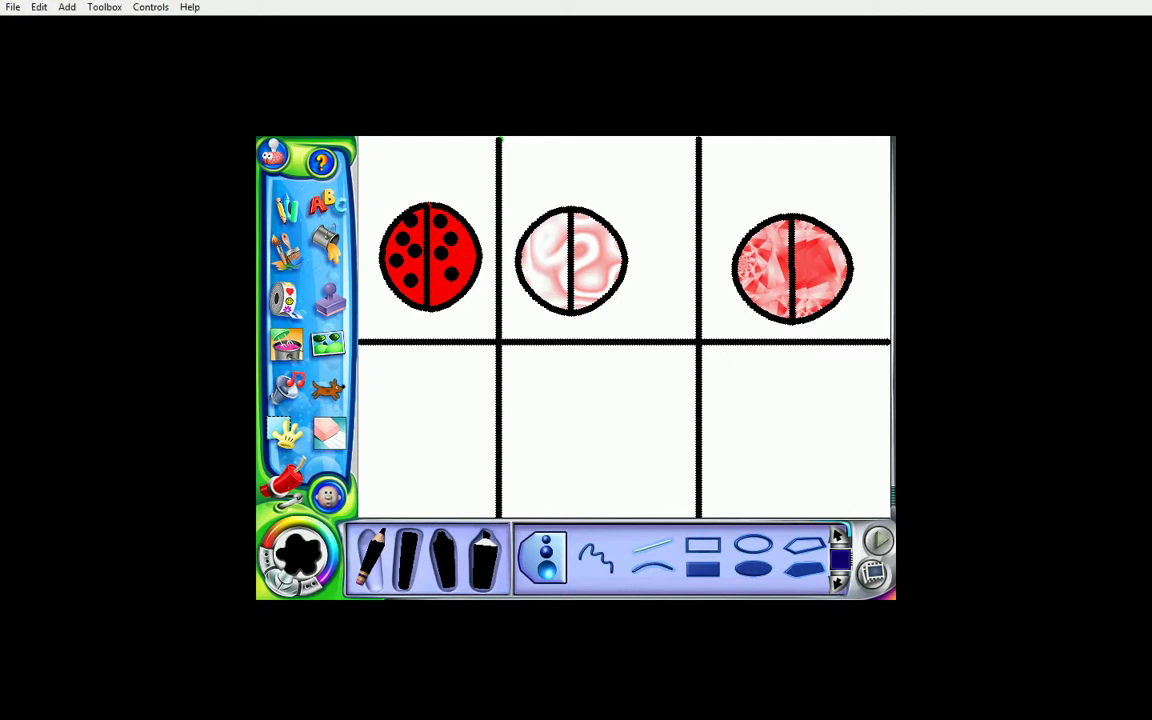
Add four black spots to the swirled ladybug.
click(554, 242)
click(553, 267)
click(589, 241)
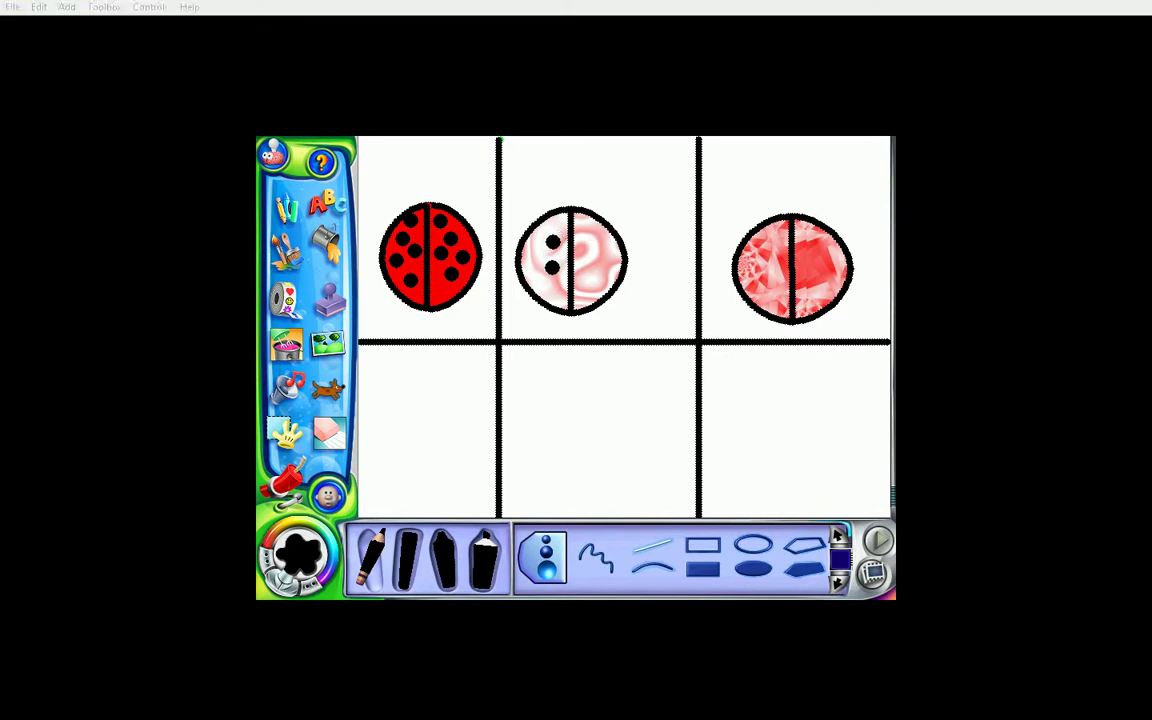
click(597, 268)
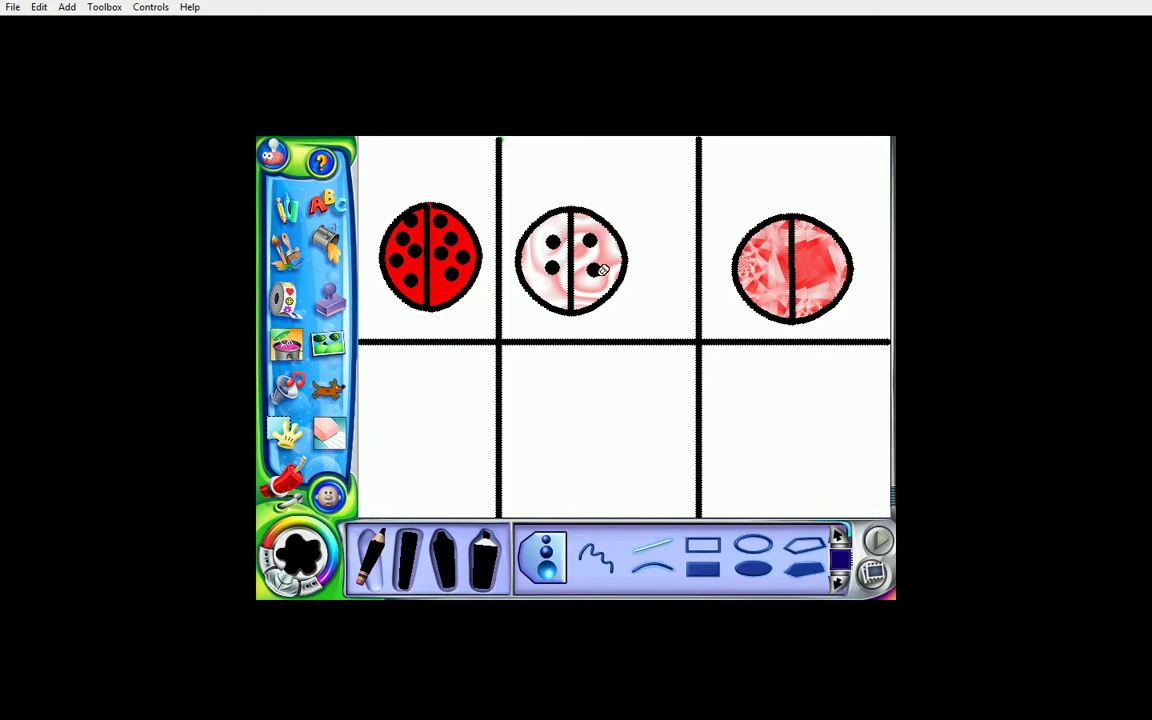
Add seven black spots to the crystal-patterned ladybug.
click(777, 235)
click(760, 247)
click(776, 270)
click(760, 293)
click(810, 270)
click(830, 272)
click(808, 290)
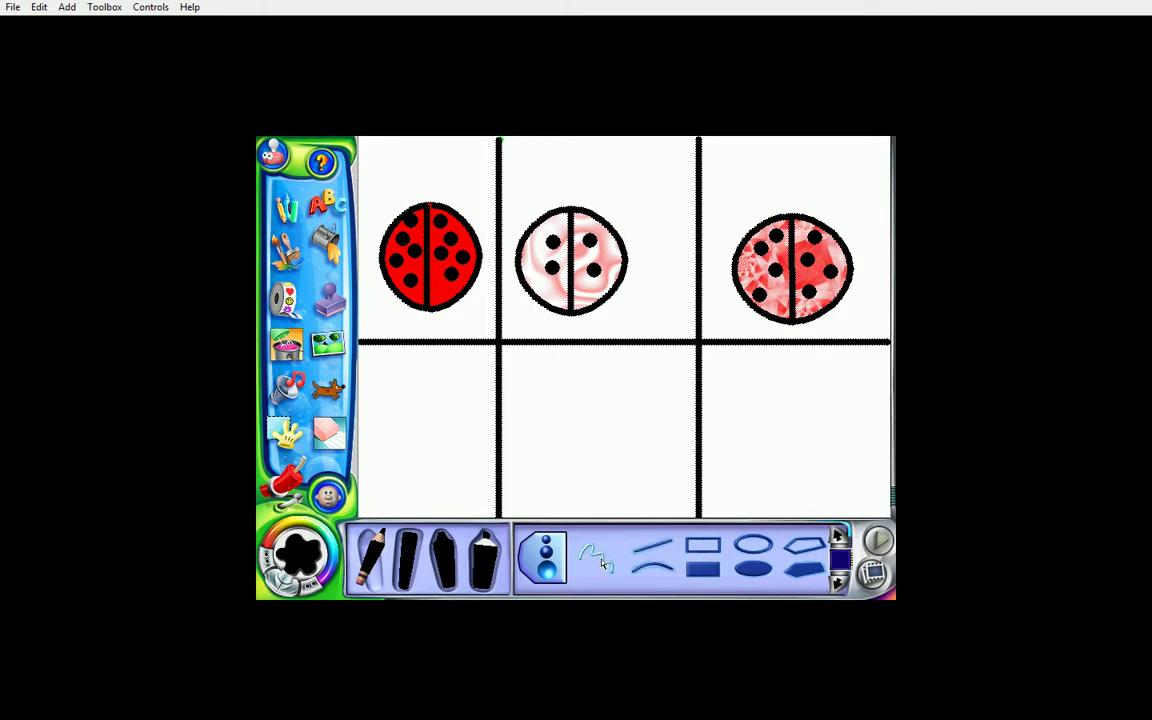
Draw curly antennae above the solid red and swirled ladybugs.
click(546, 553)
mouse_move(420, 206)
mouse_down()
mouse_move(419, 172)
mouse_move(388, 184)
mouse_move(448, 166)
mouse_move(464, 178)
mouse_move(457, 190)
mouse_up()
mouse_move(564, 206)
mouse_down()
mouse_move(546, 168)
mouse_move(512, 183)
mouse_move(531, 190)
mouse_move(598, 161)
mouse_move(612, 190)
mouse_move(643, 197)
mouse_move(663, 276)
mouse_up()
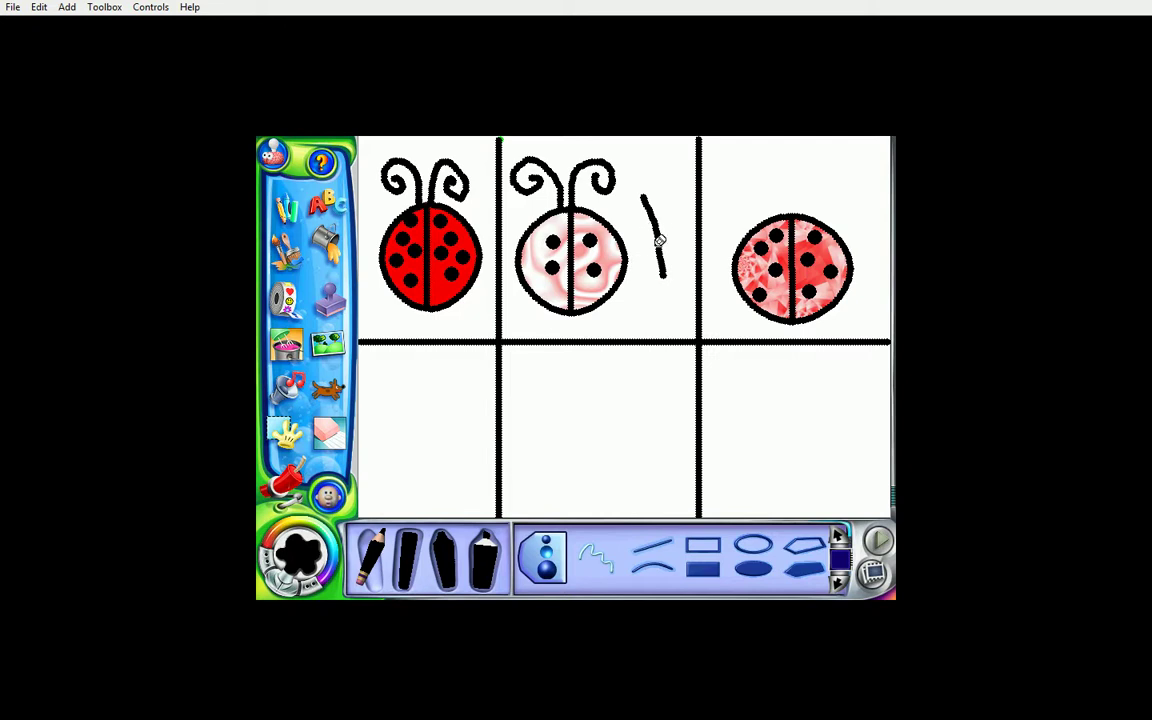
Erase the stray stroke right of the swirled ladybug with the small eraser.
click(326, 434)
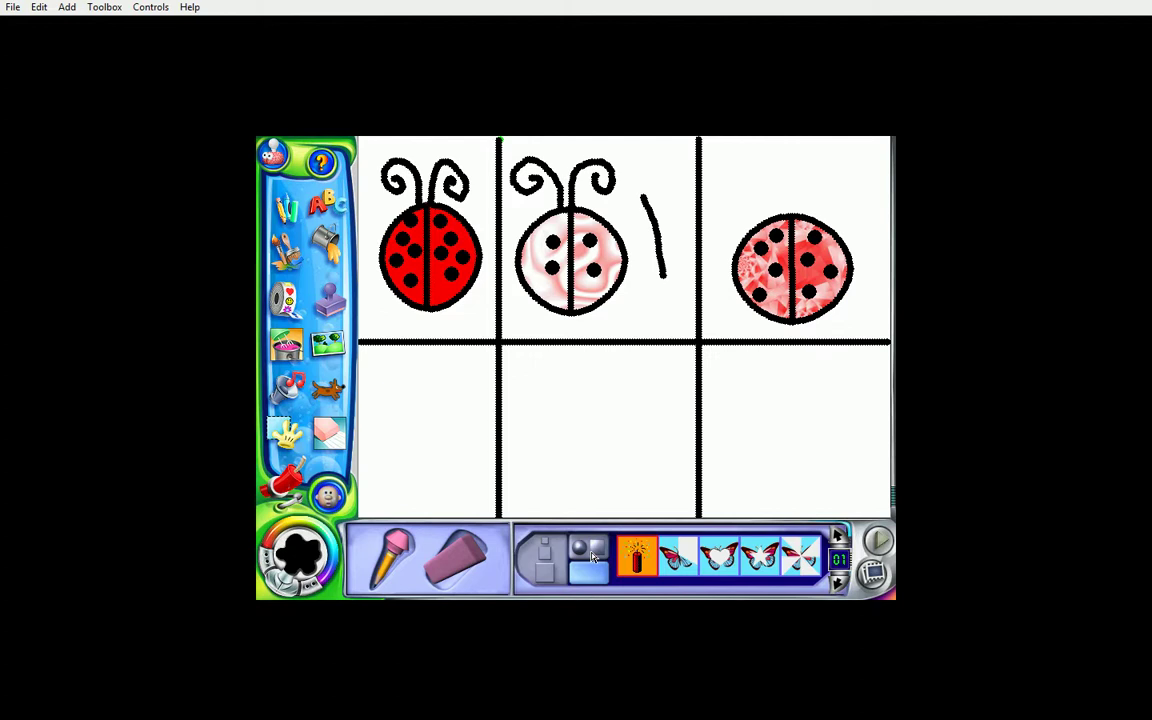
click(395, 548)
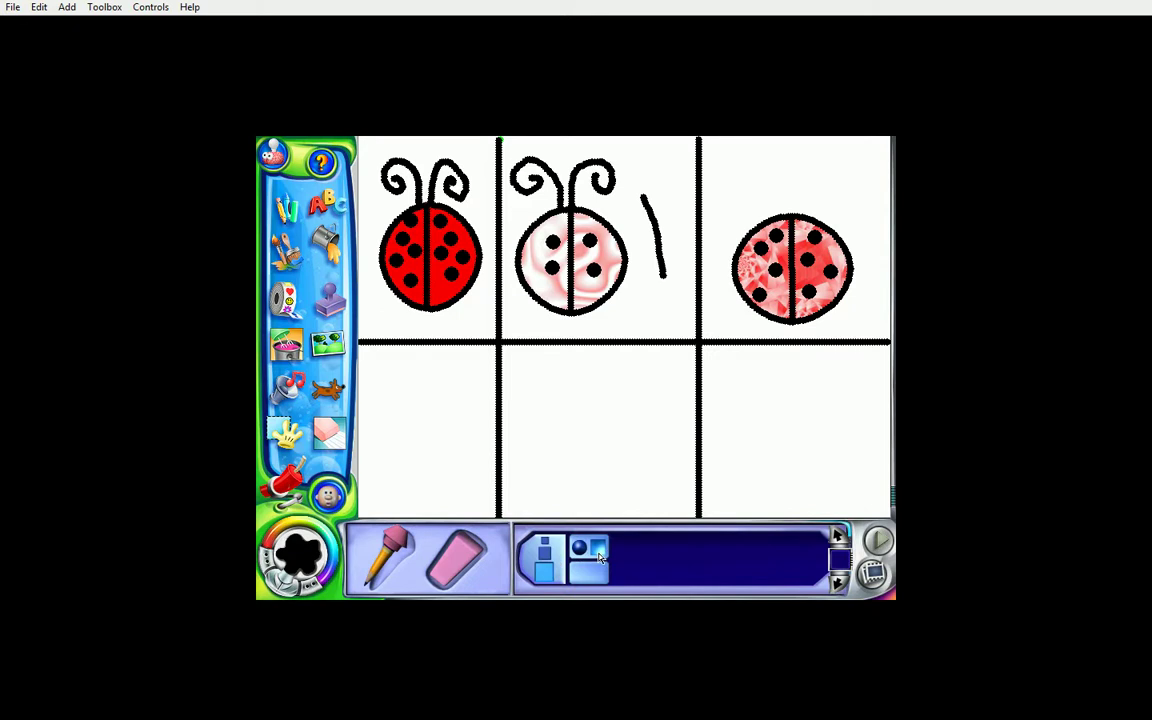
drag(643, 190, 662, 276)
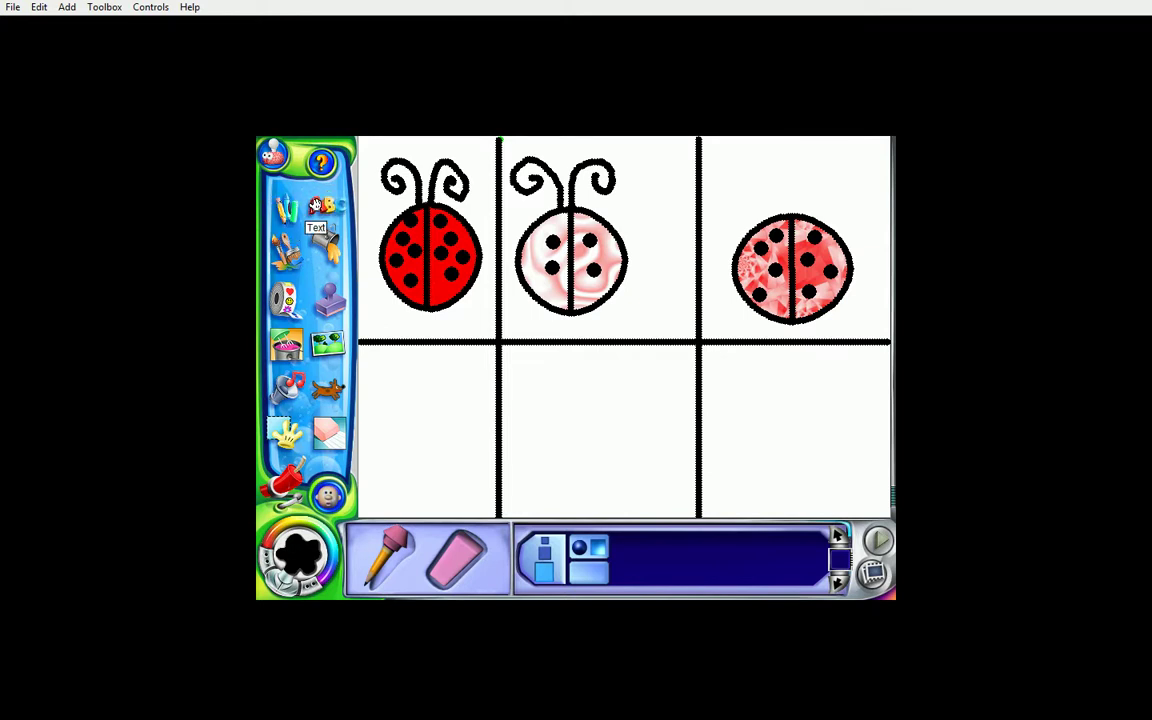
Place a text box below the ladybugs, set to Arial Narrow at size 18.
click(318, 204)
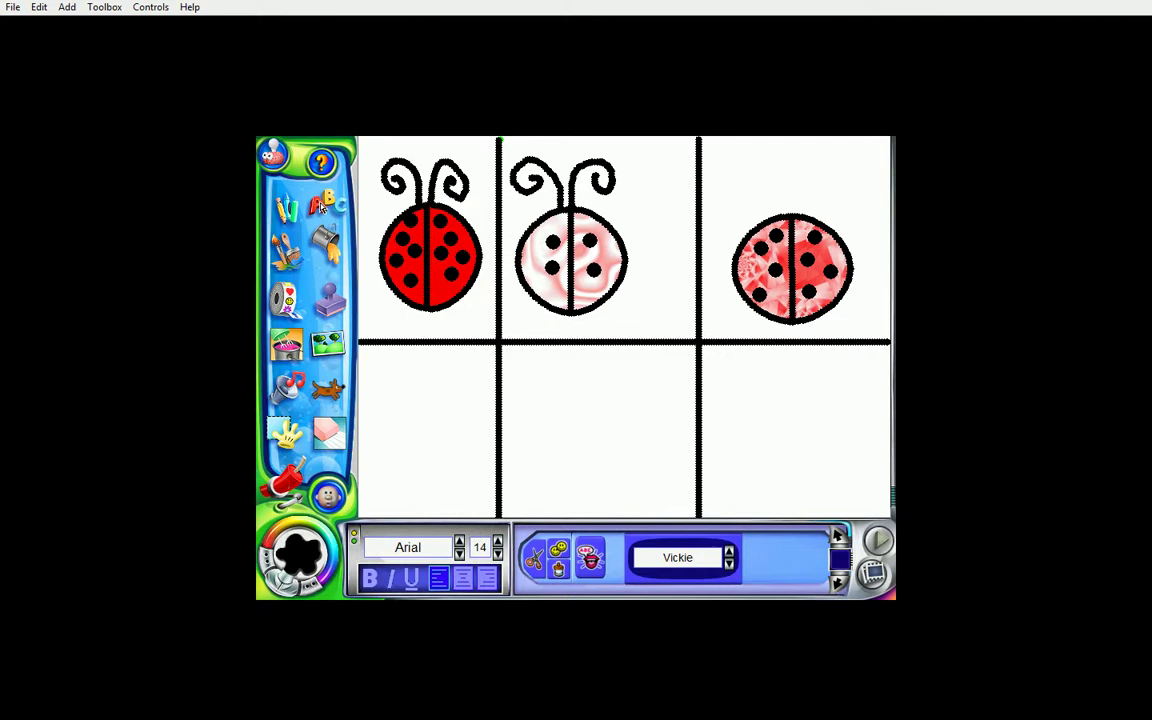
click(370, 370)
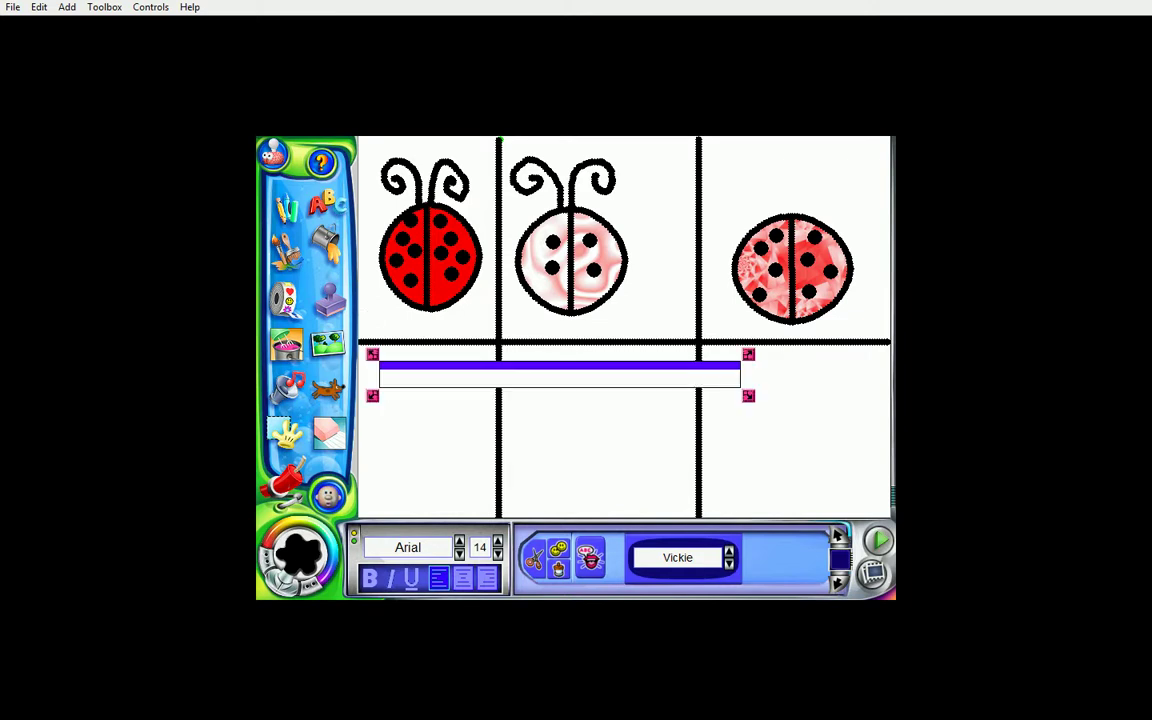
click(459, 553)
click(459, 553)
click(459, 555)
click(459, 555)
click(459, 555)
click(459, 555)
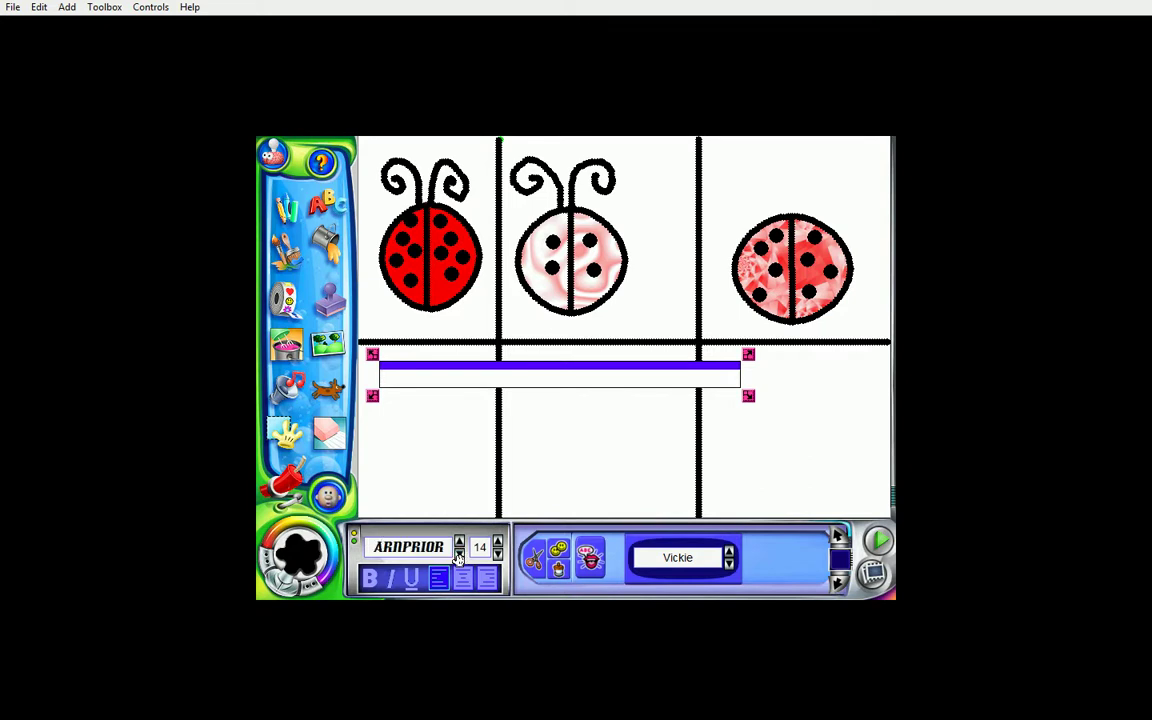
click(459, 555)
click(459, 555)
click(459, 543)
click(459, 543)
click(459, 543)
click(459, 543)
click(459, 543)
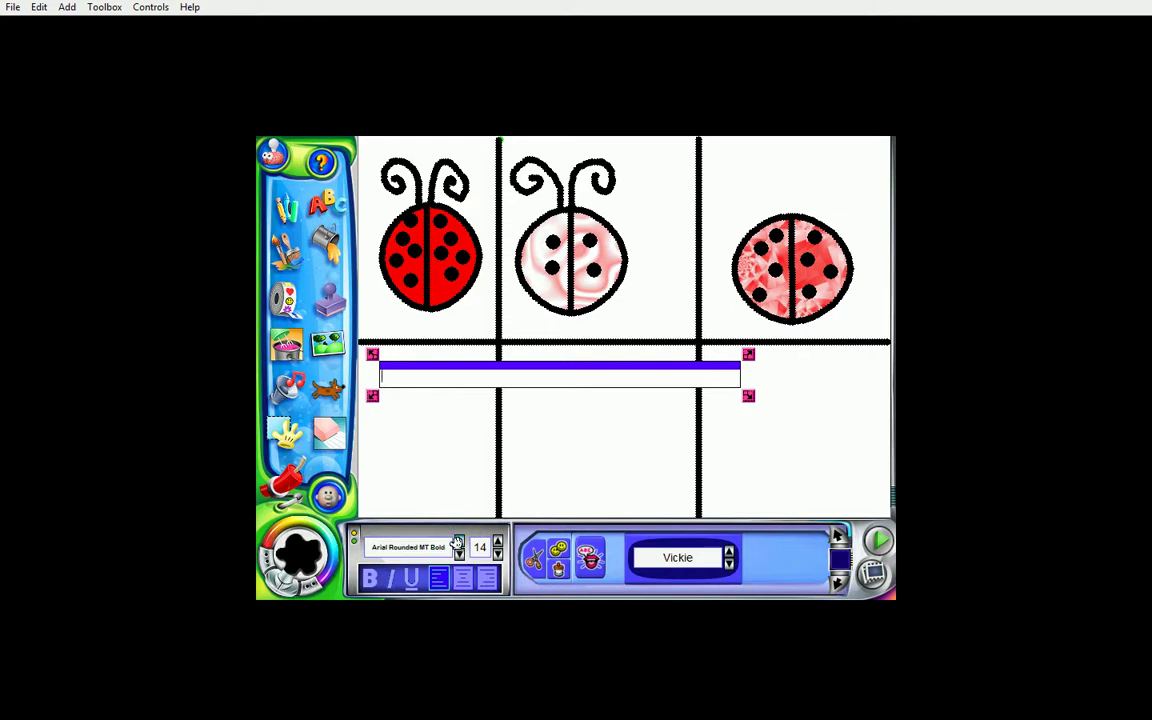
click(459, 543)
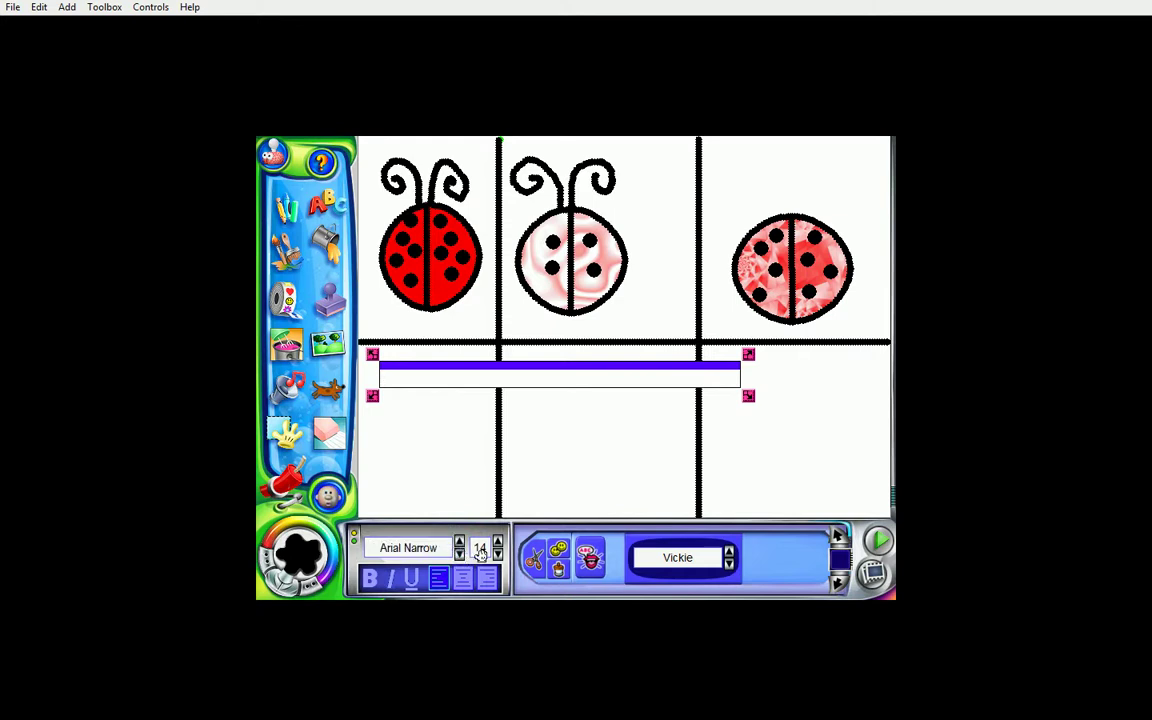
click(497, 541)
click(497, 541)
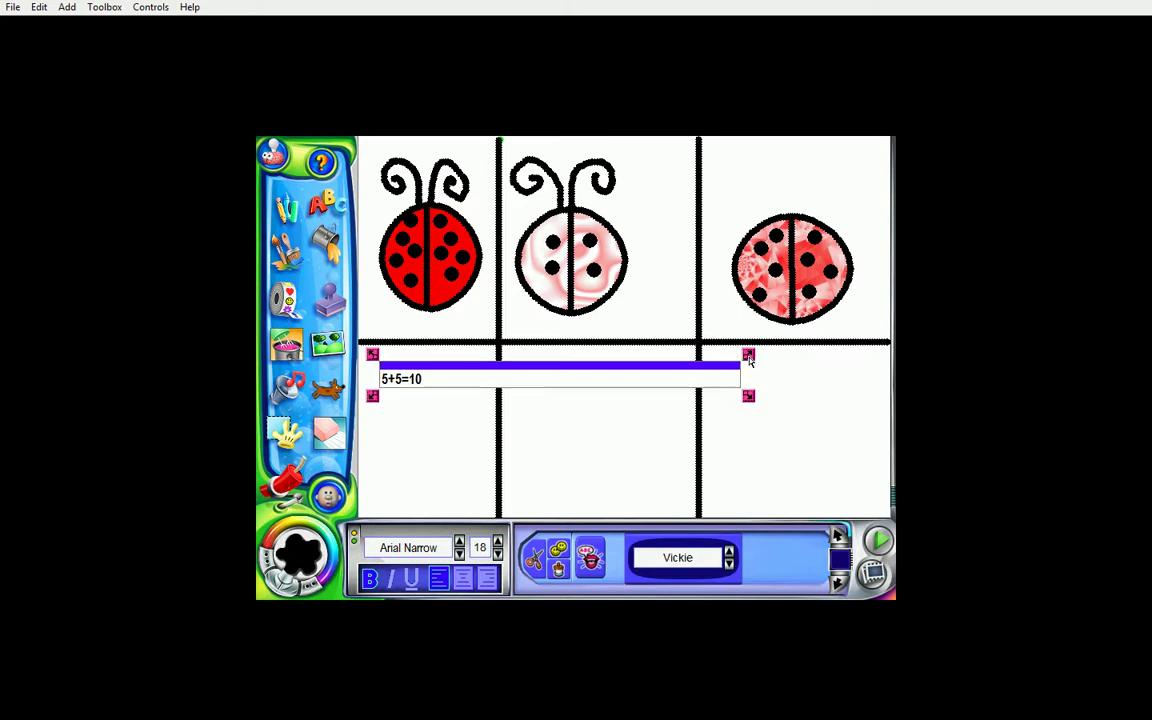
Narrow the 5+5=10 text box and move it lower in the bottom-left box.
drag(750, 360, 438, 358)
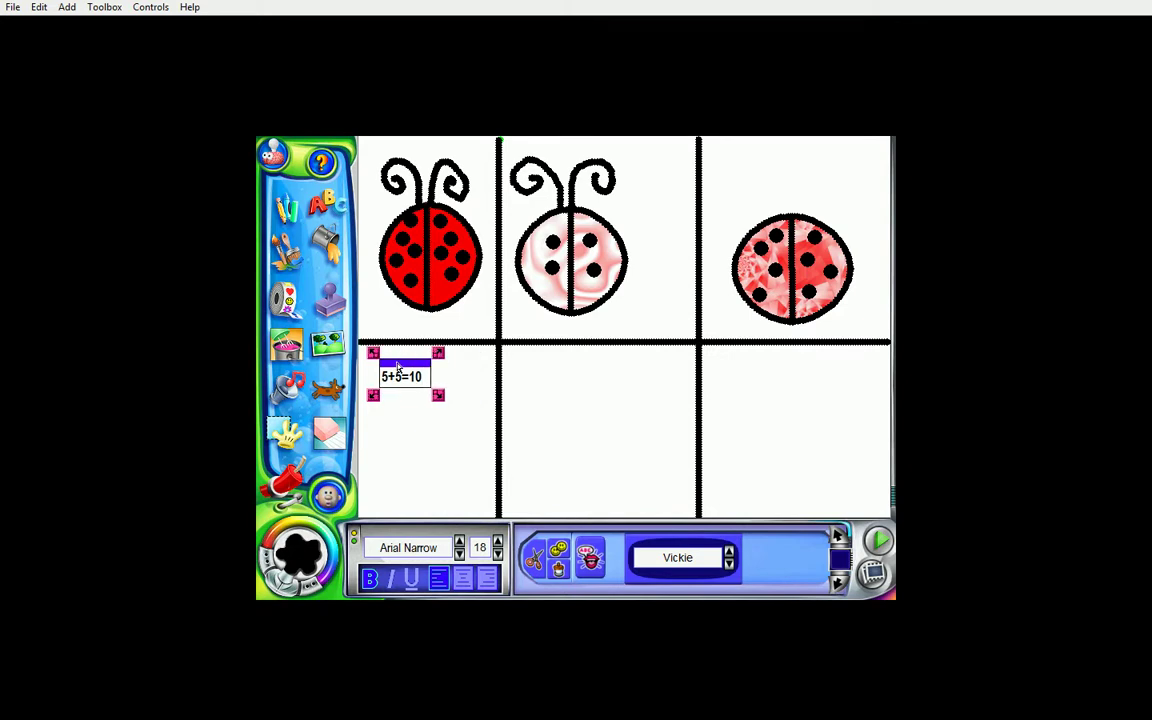
drag(398, 368, 411, 427)
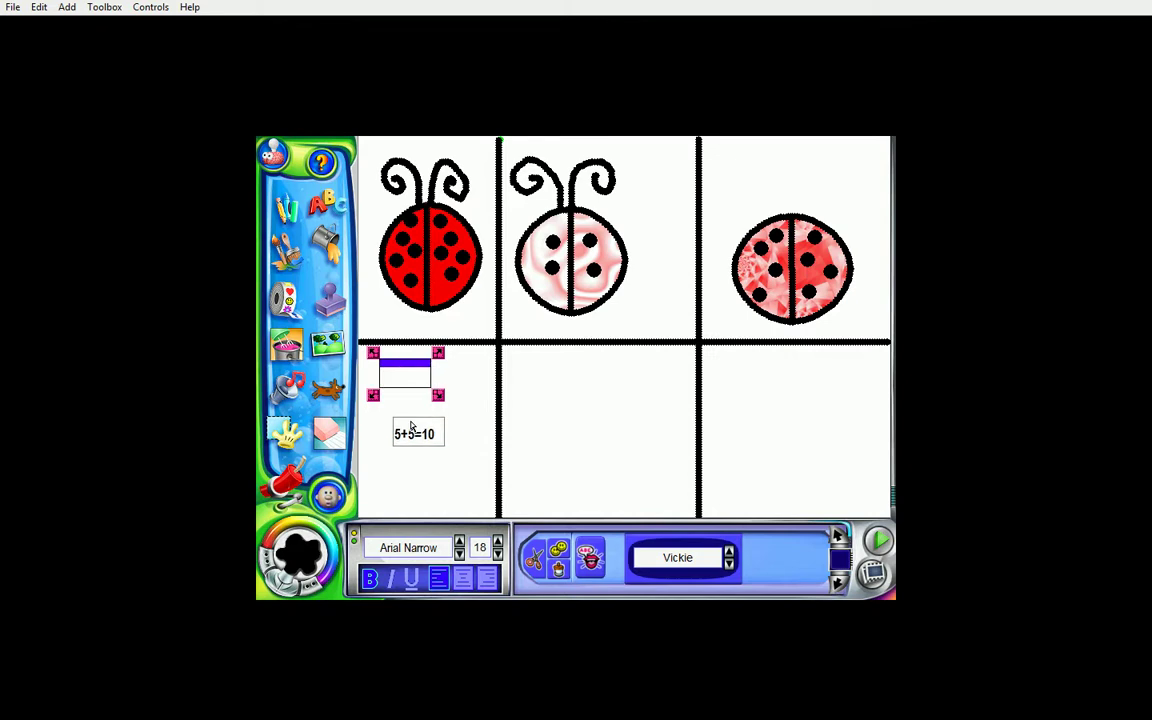
click(411, 427)
click(480, 424)
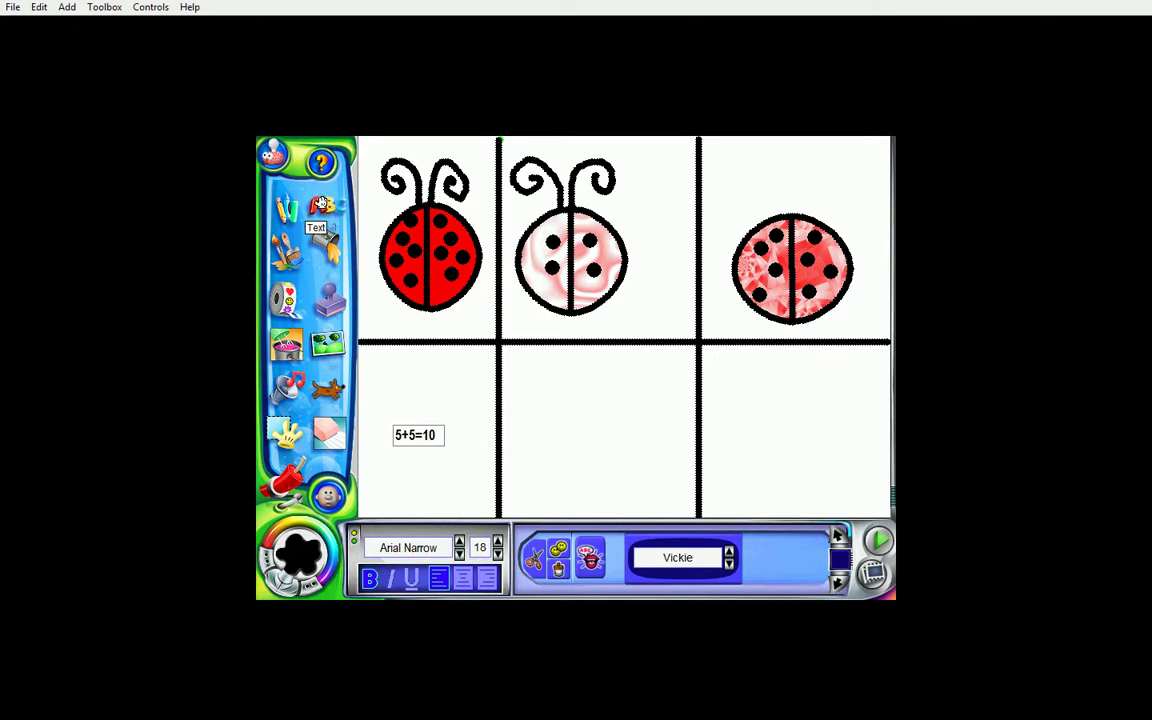
Add '2+2=4' in centred, underlined Arial Black, narrowed and placed beneath the middle ladybug.
click(558, 401)
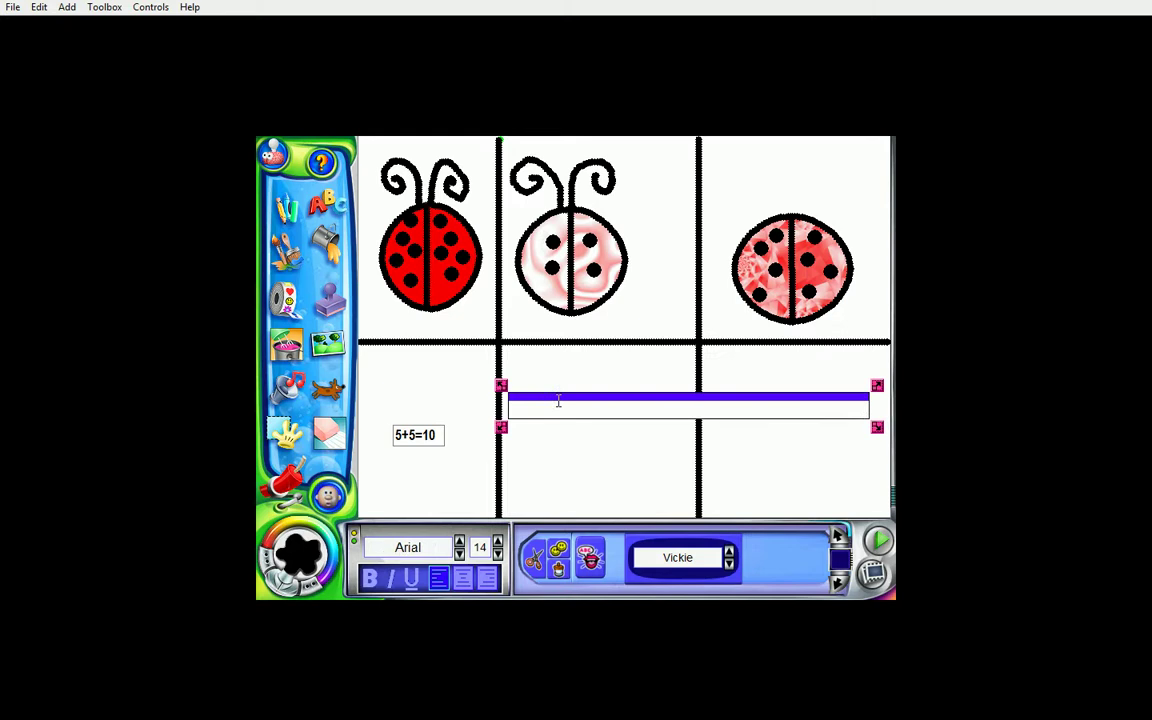
click(460, 553)
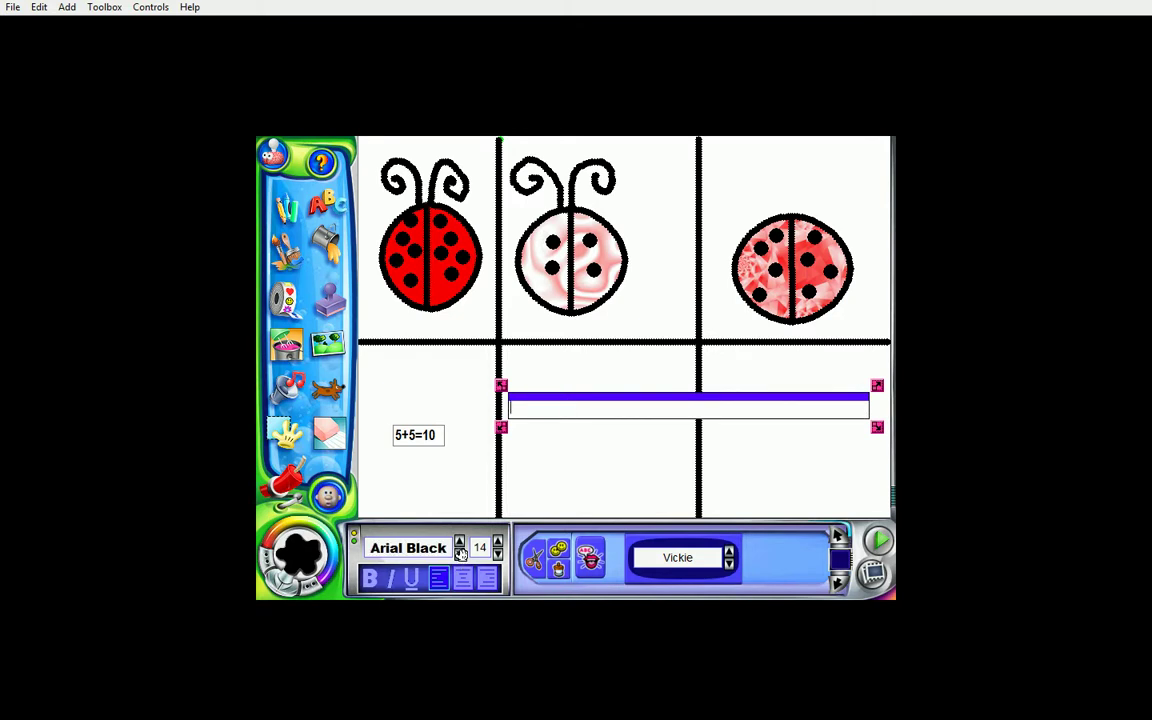
click(462, 580)
click(408, 580)
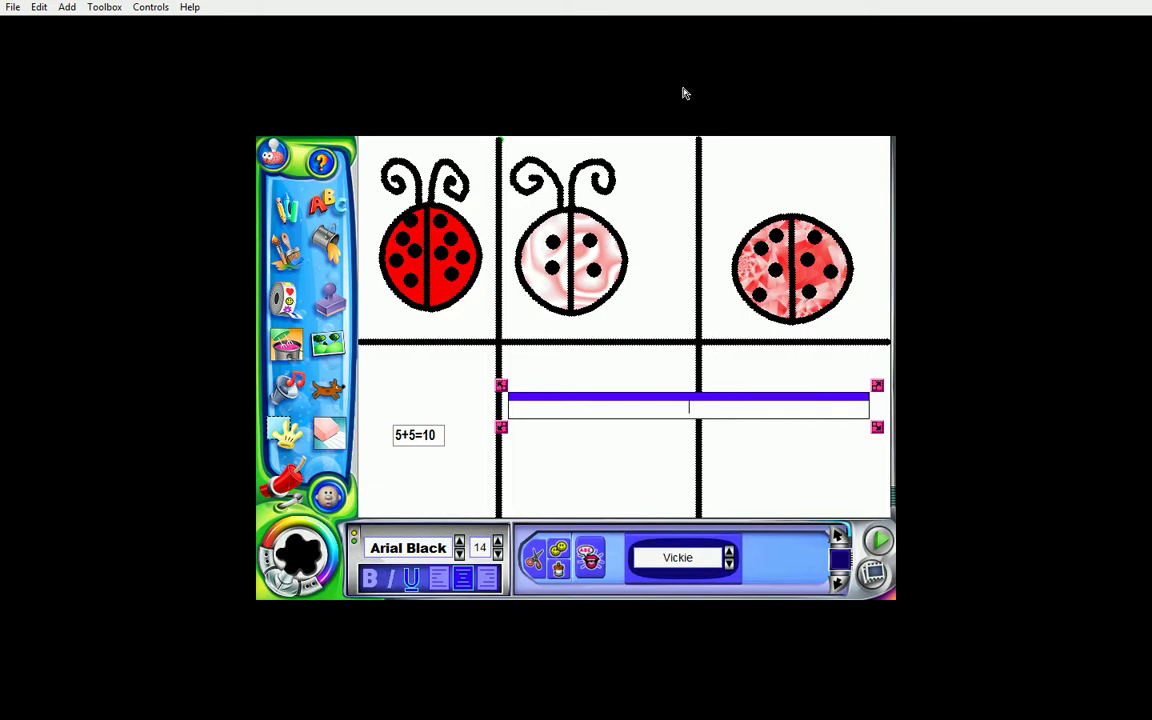
text(+2=4)
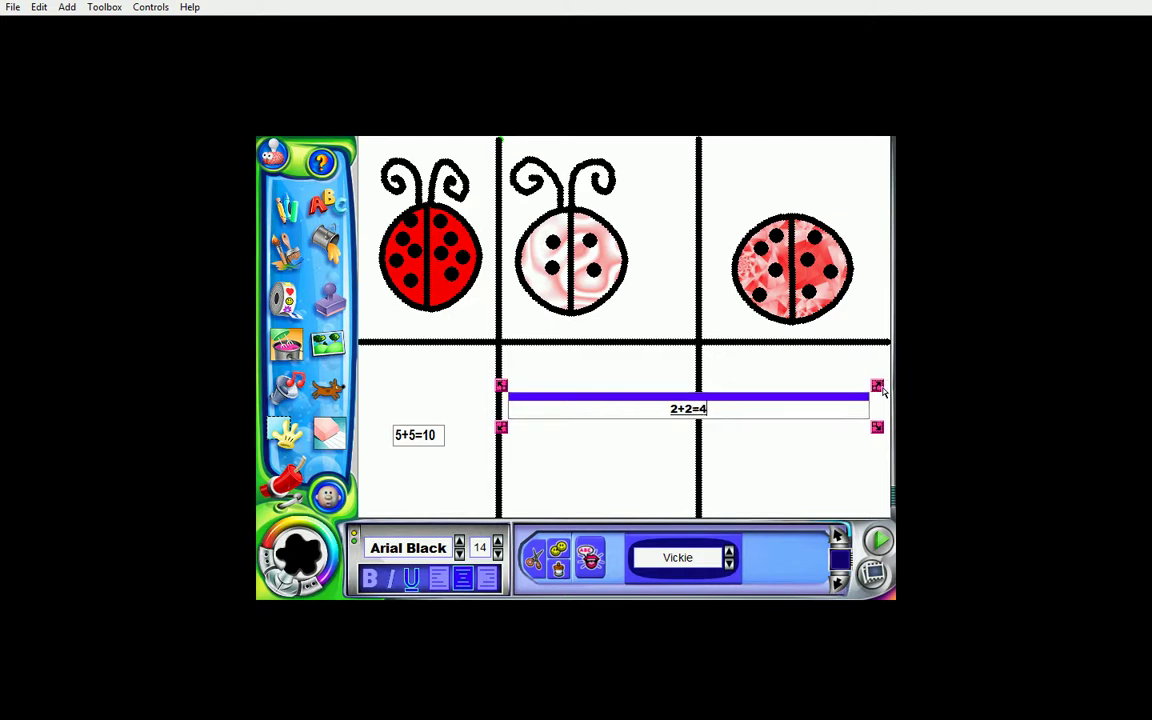
drag(879, 386, 646, 391)
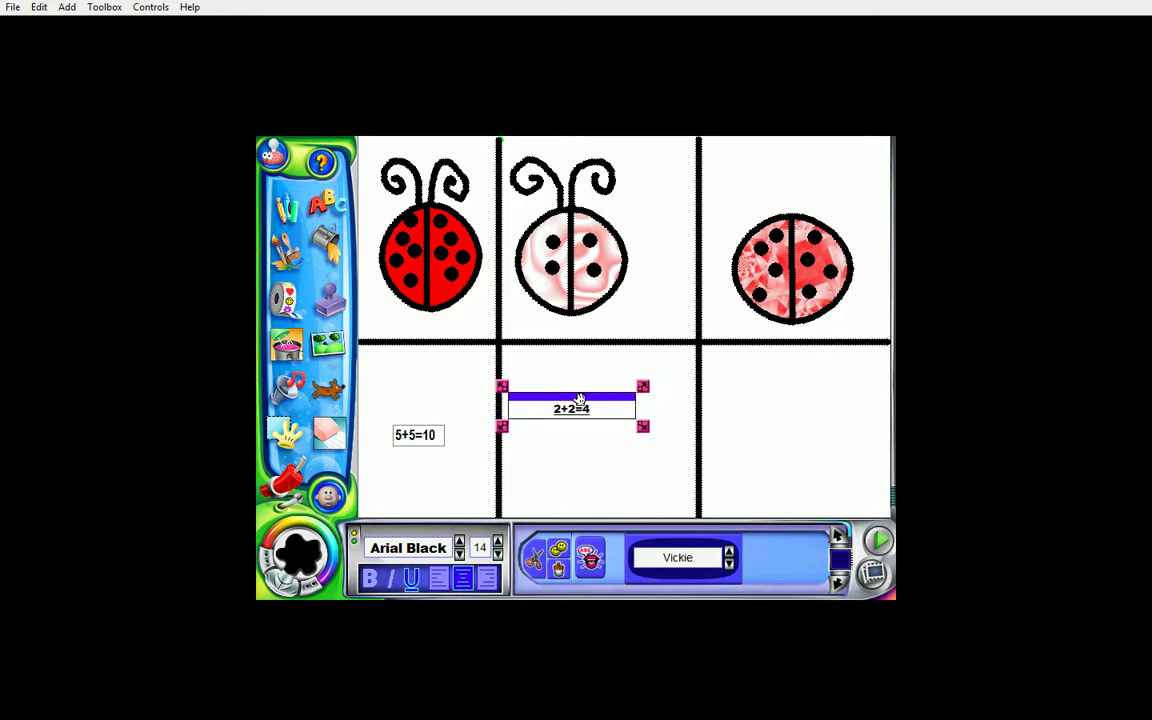
drag(570, 408, 598, 436)
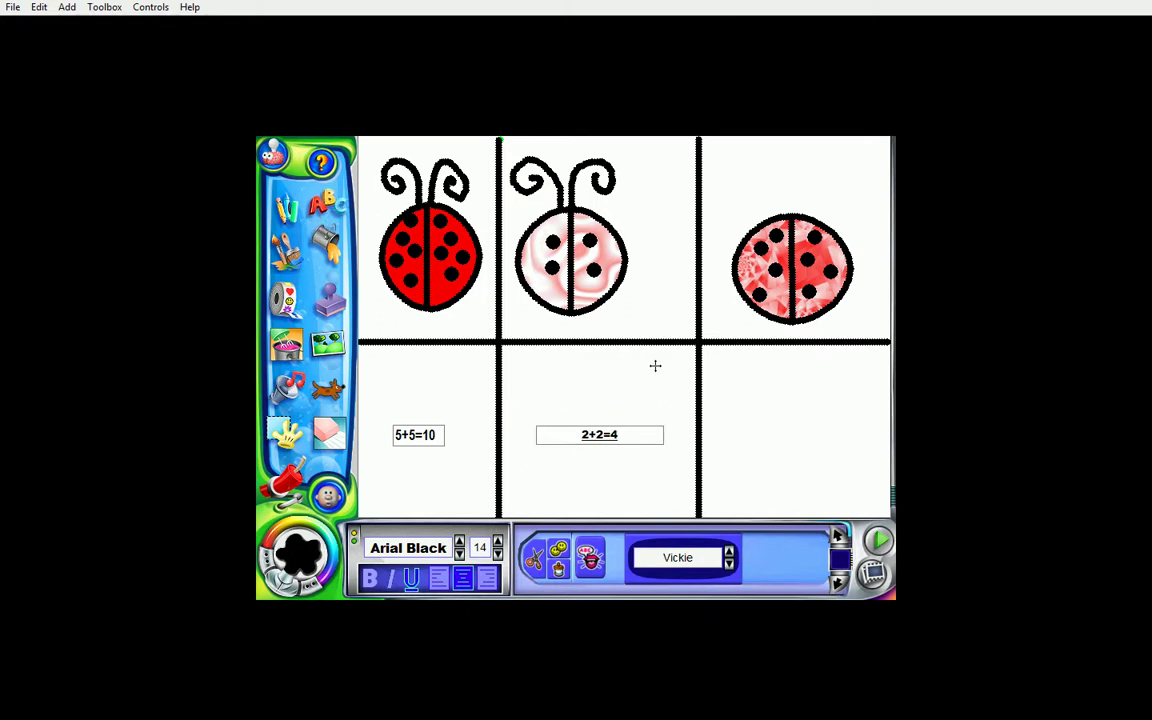
Create an italic '4+4=8' text box and narrow it into the bottom-right box.
click(625, 362)
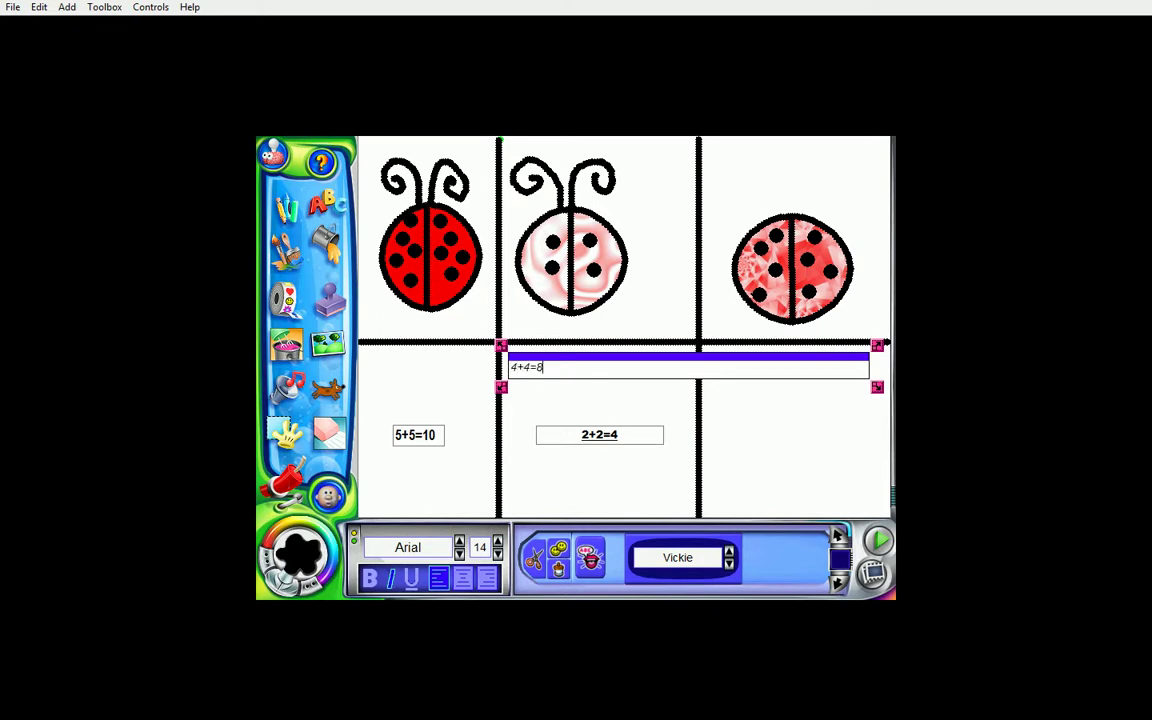
drag(877, 344, 797, 432)
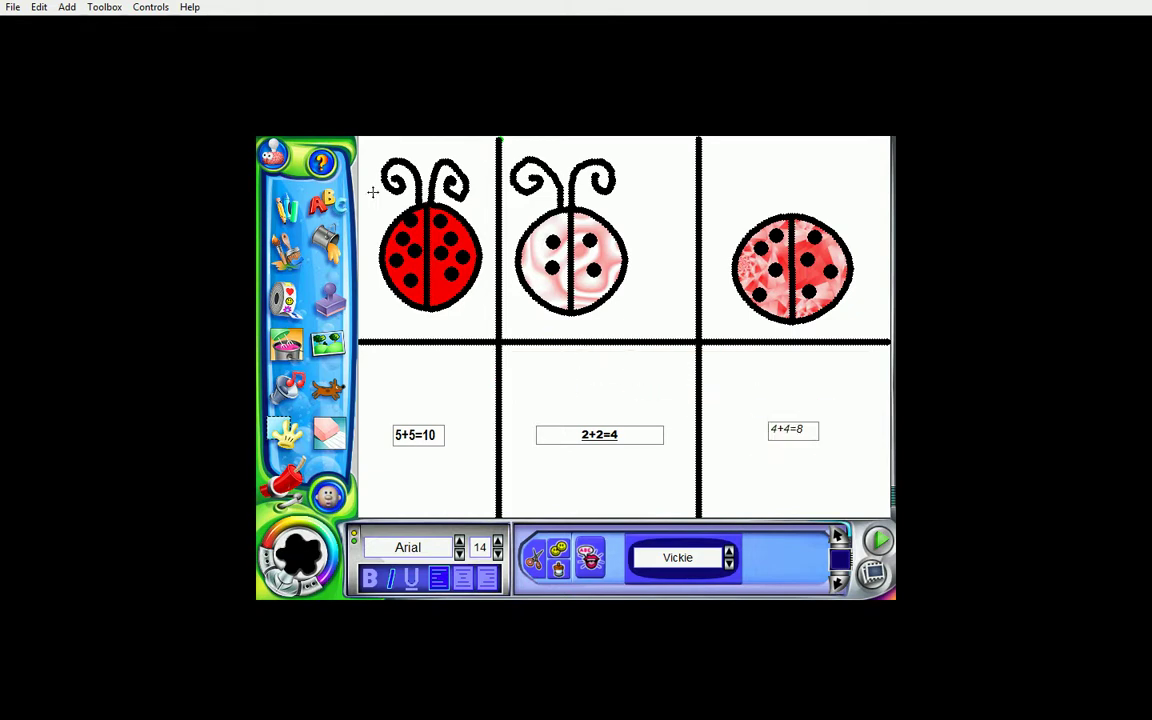
Paint curly black antennae atop the right, crystal-patterned ladybug with the Paint Brush.
click(286, 207)
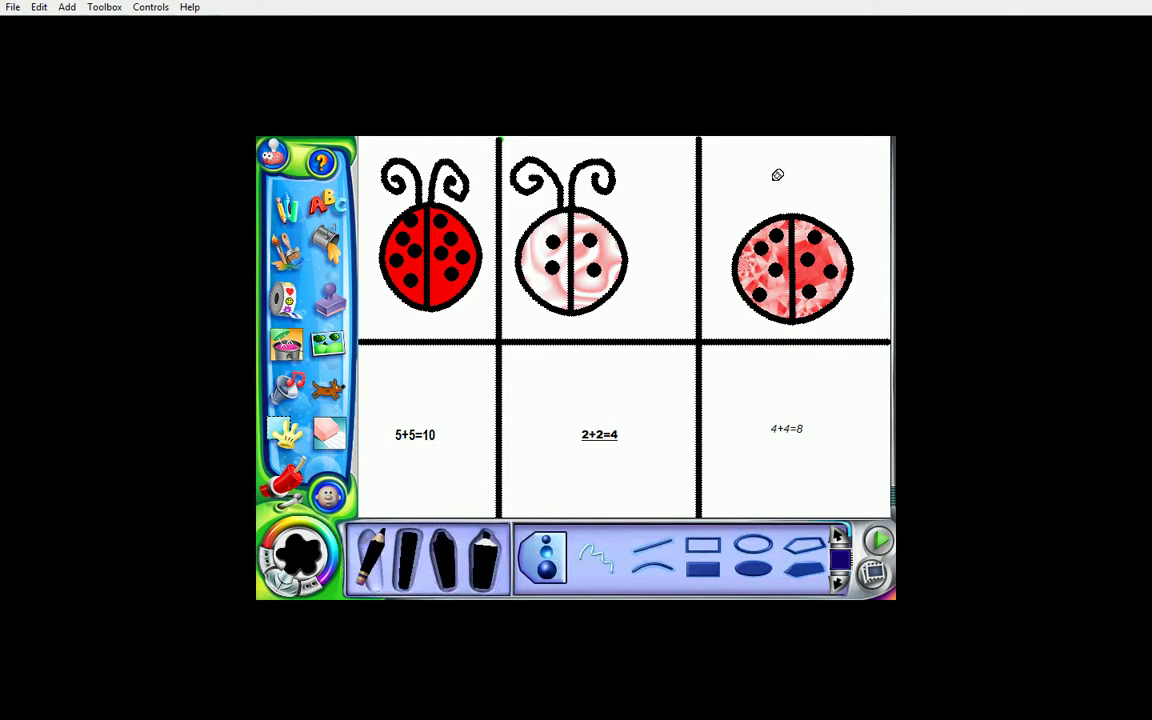
mouse_move(794, 208)
mouse_down()
mouse_move(775, 170)
mouse_move(745, 155)
mouse_move(758, 190)
mouse_move(823, 153)
mouse_move(828, 197)
mouse_up()
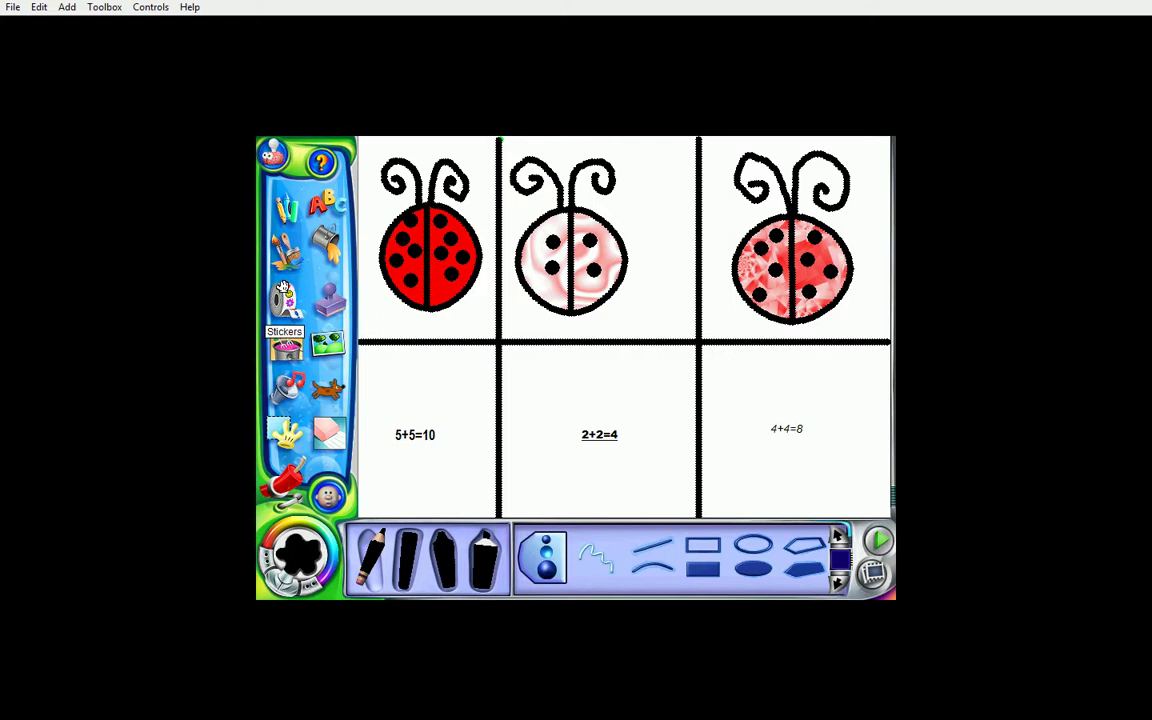
Choose the yellow sun from Ad Lib stamp page 03 and stamp suns in the panels' upper corners.
click(335, 300)
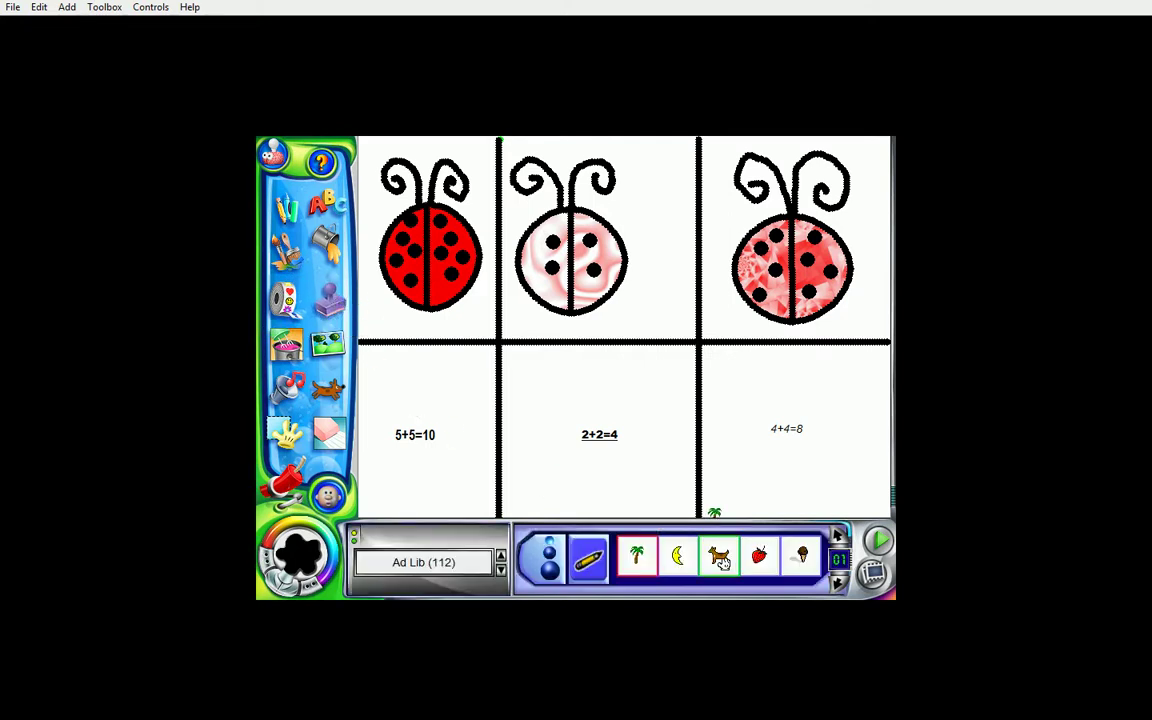
click(838, 583)
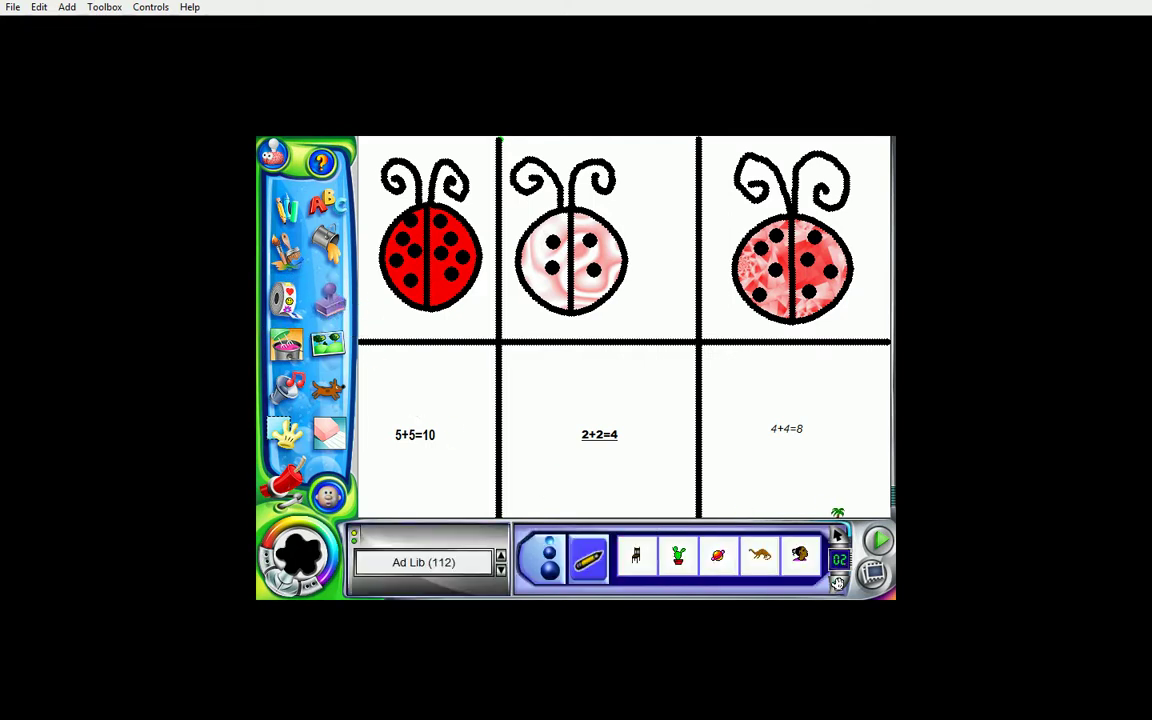
click(838, 583)
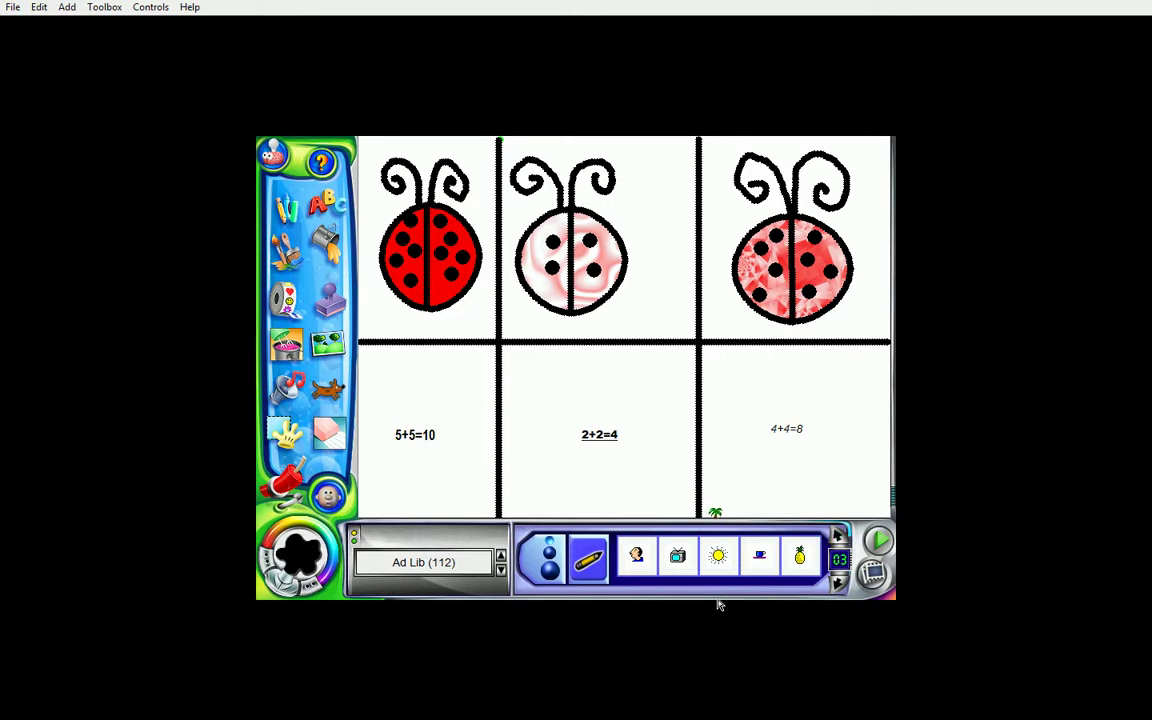
click(728, 552)
click(728, 552)
click(655, 169)
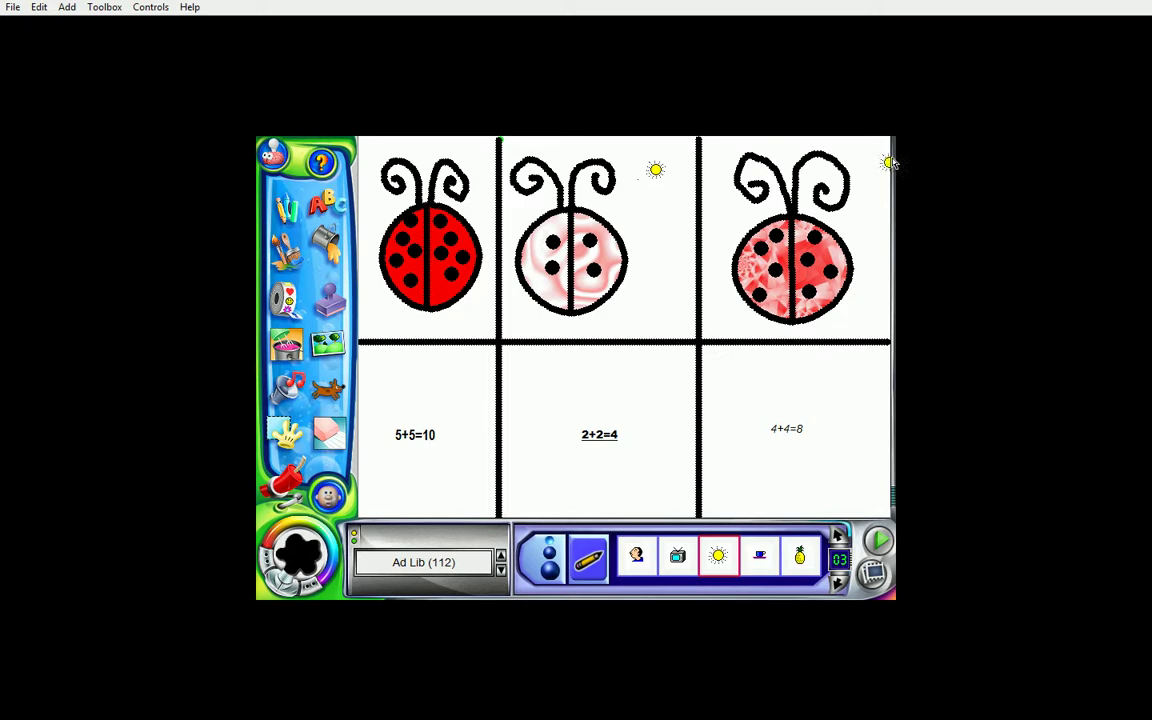
click(371, 155)
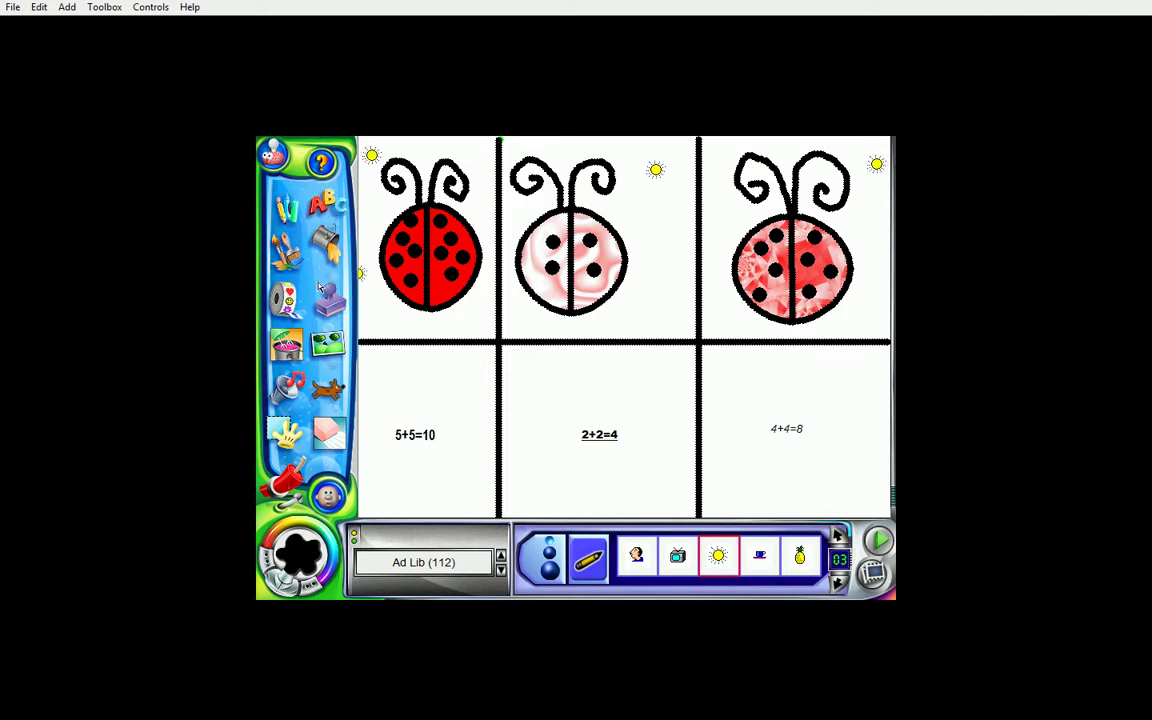
Choose the Eraser and reveal its special erasers tray, including the firecracker and butterfly.
click(330, 432)
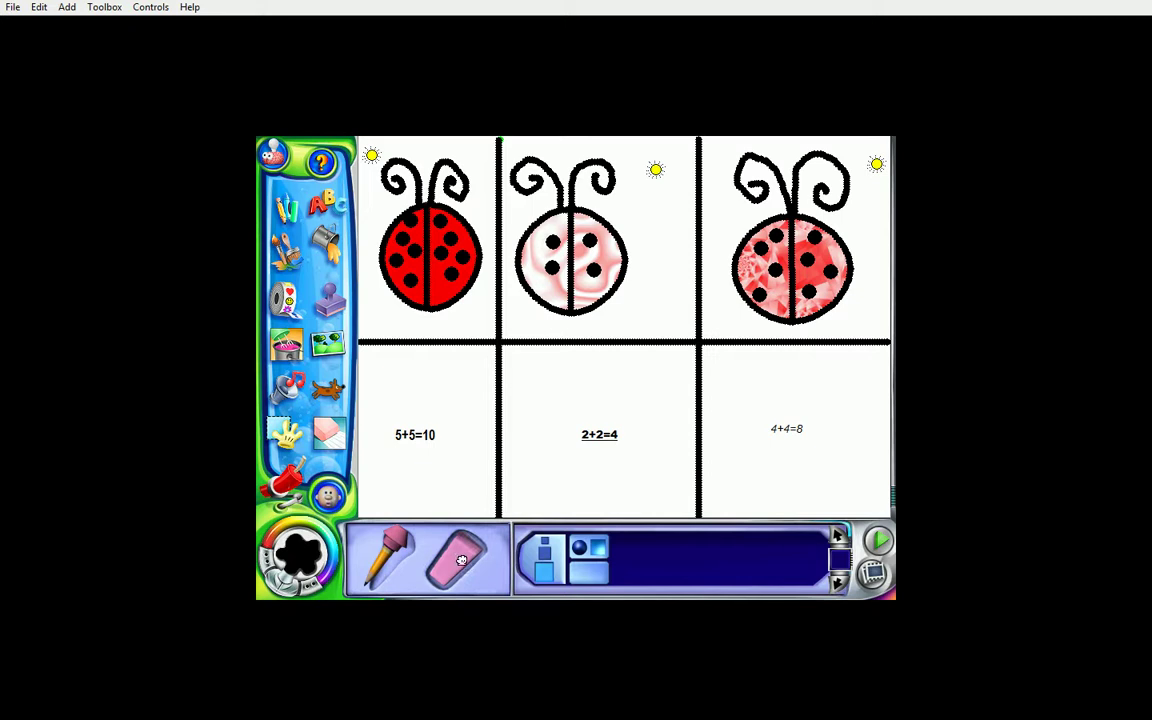
click(420, 553)
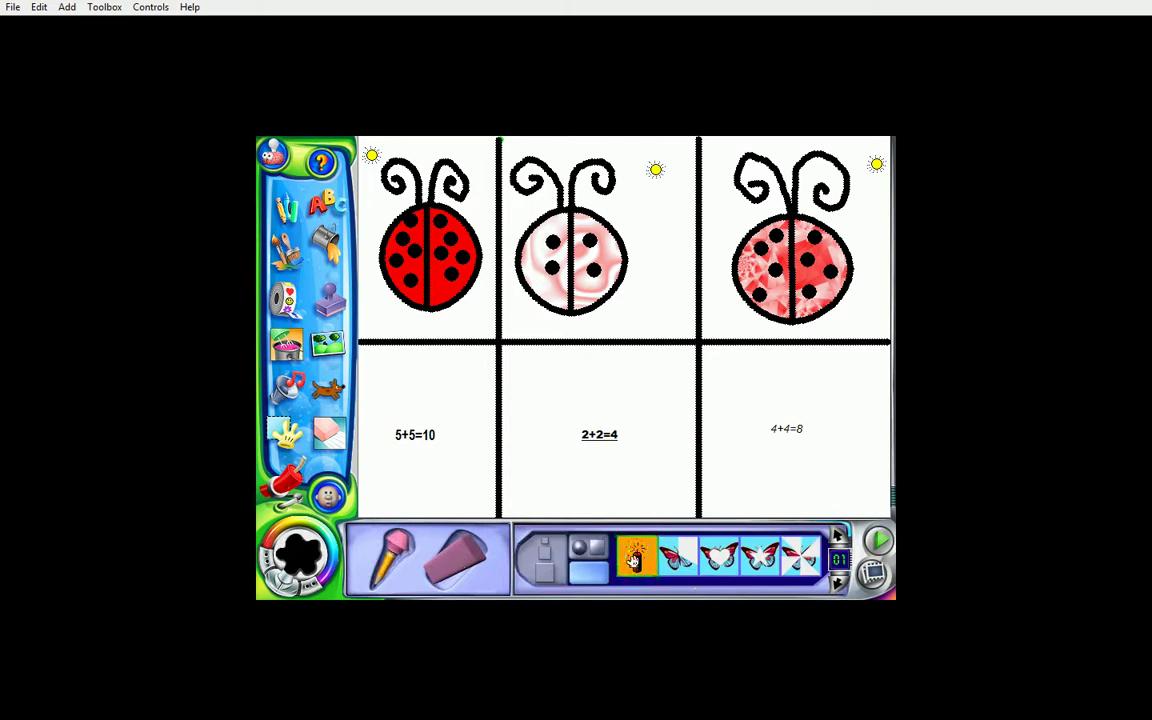
Blast the whole ladybug worksheet off with the firecracker eraser, then show the File menu.
click(603, 369)
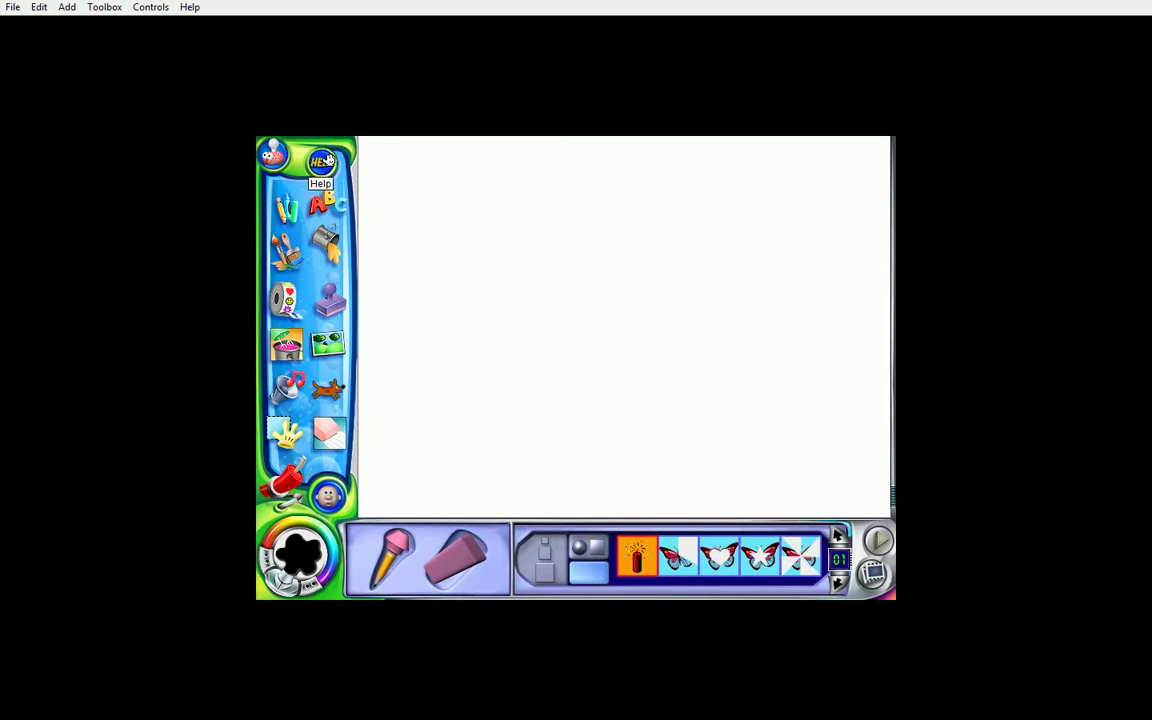
click(12, 8)
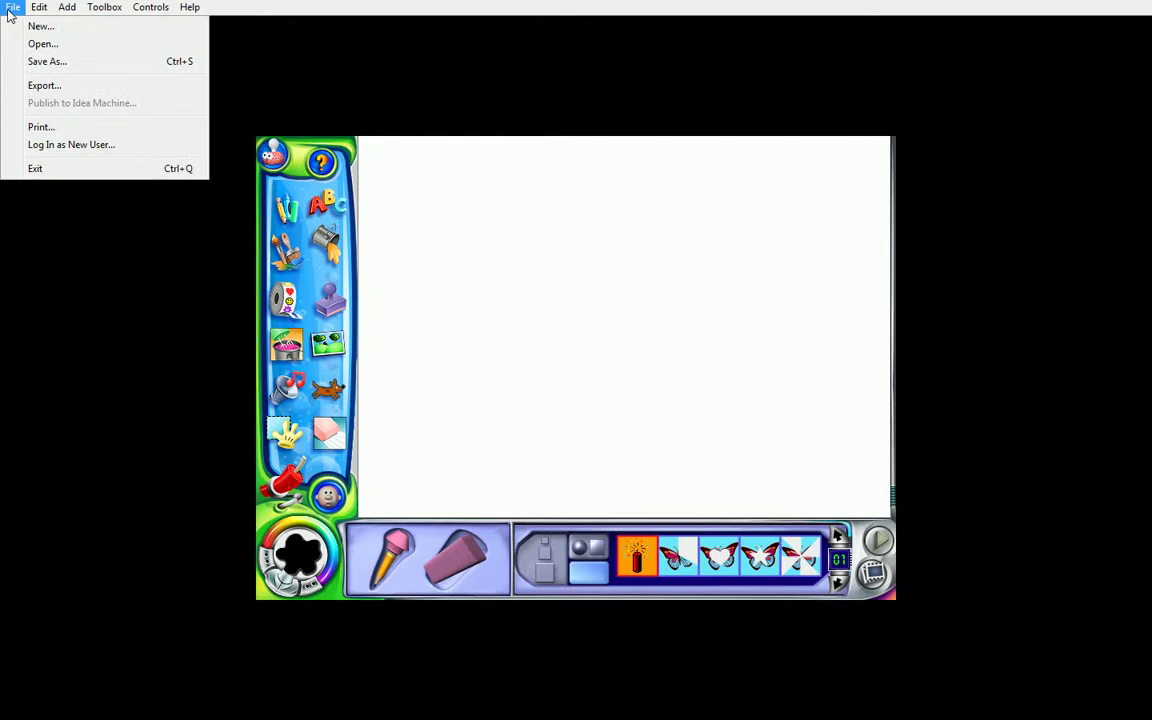